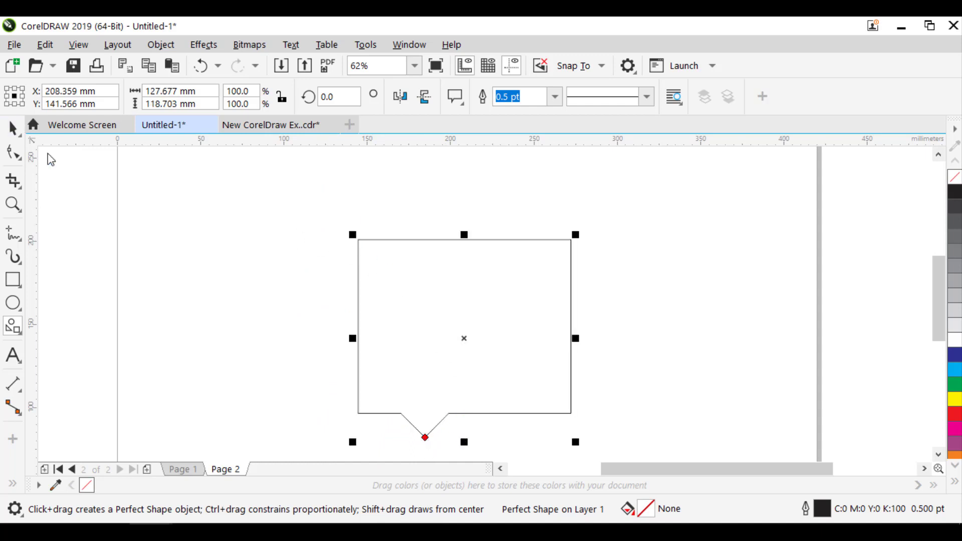
# Move the callout shape up about 29 mm, fill it with cyan and remove its outline
pyautogui.click(12, 128)
pyautogui.moveTo(524, 322); pyautogui.dragTo(523, 273)
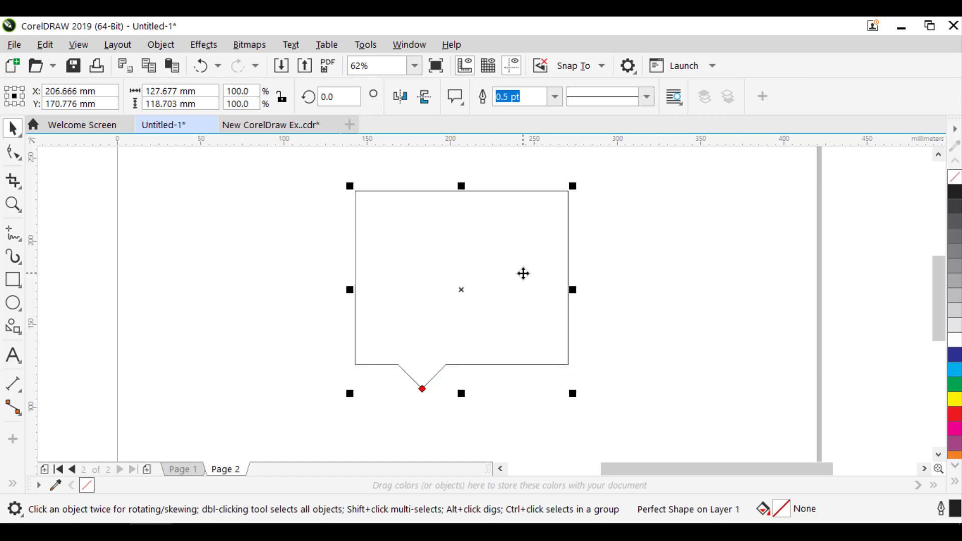
pyautogui.hotkey('ctrl', 'z')
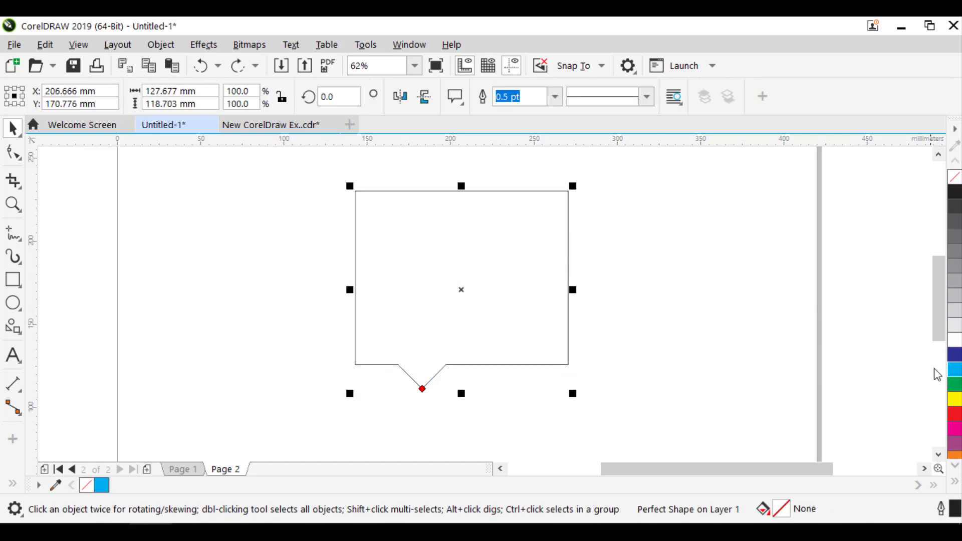
pyautogui.click(956, 370)
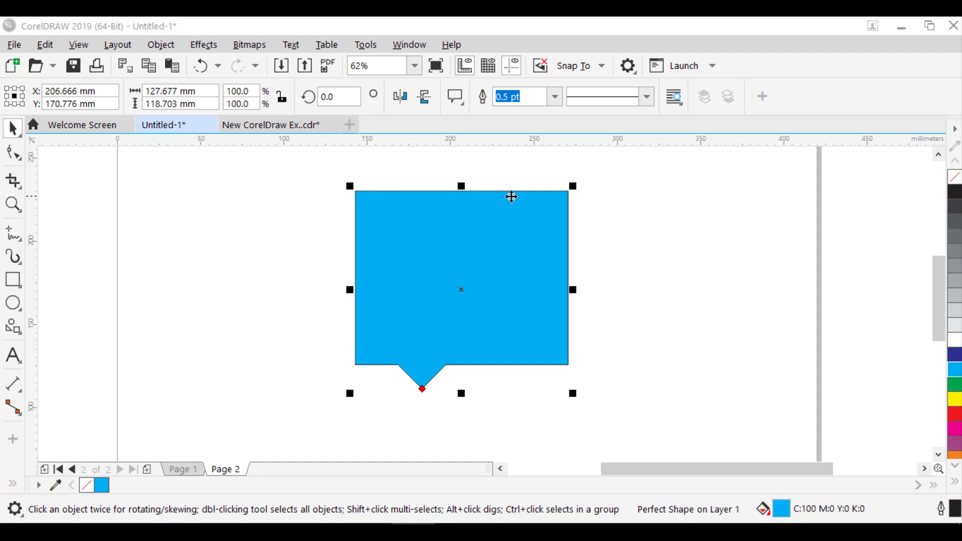
pyautogui.rightClick(957, 184)
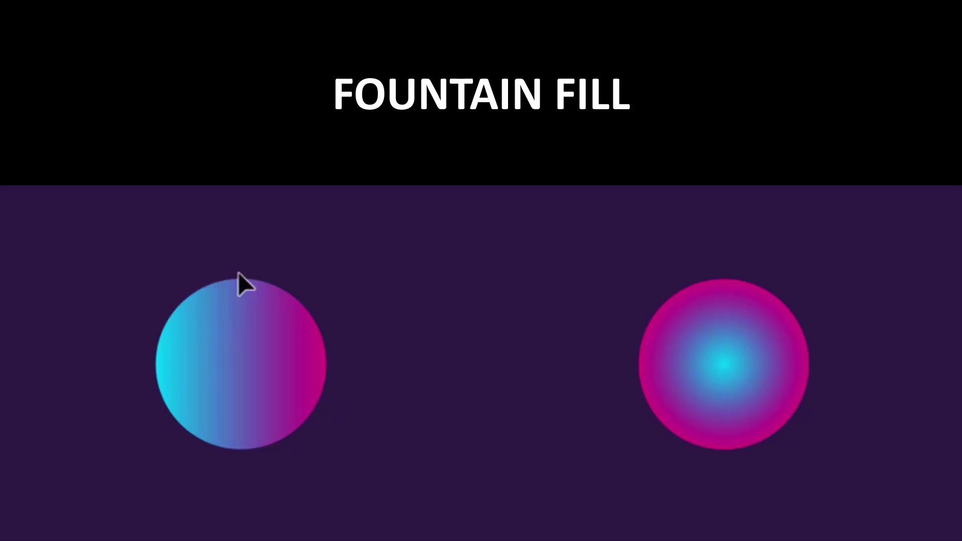
pyautogui.click(239, 294)
pyautogui.press('g')
pyautogui.moveTo(338, 364)
pyautogui.mouseDown()
pyautogui.moveTo(251, 373)
pyautogui.moveTo(386, 377)
pyautogui.moveTo(331, 375)
pyautogui.mouseUp()
pyautogui.press('v')
pyautogui.click(331, 480)
pyautogui.click(742, 434)
pyautogui.press('g')
pyautogui.moveTo(823, 364); pyautogui.dragTo(787, 376)
pyautogui.moveTo(664, 366); pyautogui.dragTo(639, 364)
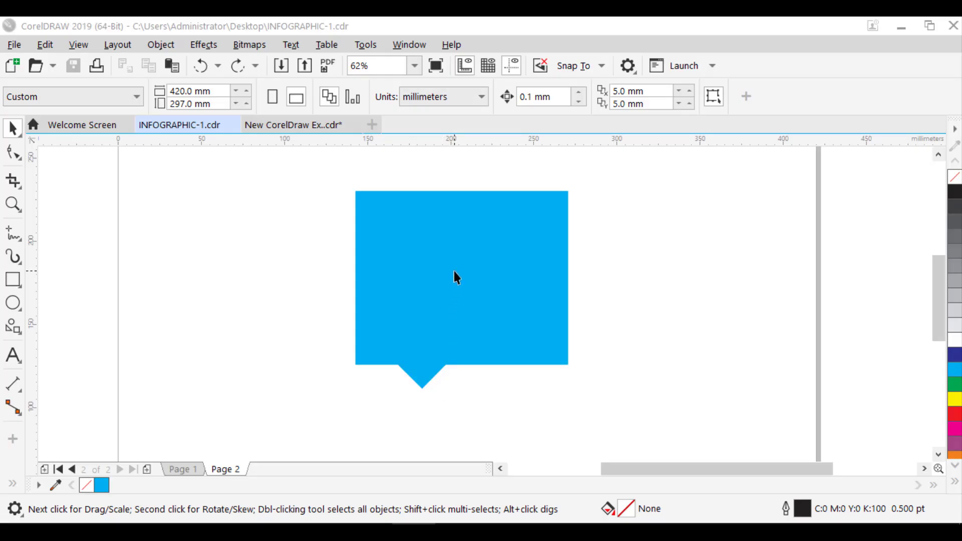
# Apply a fountain fill to the cyan callout with the Interactive Fill tool
pyautogui.click(456, 277)
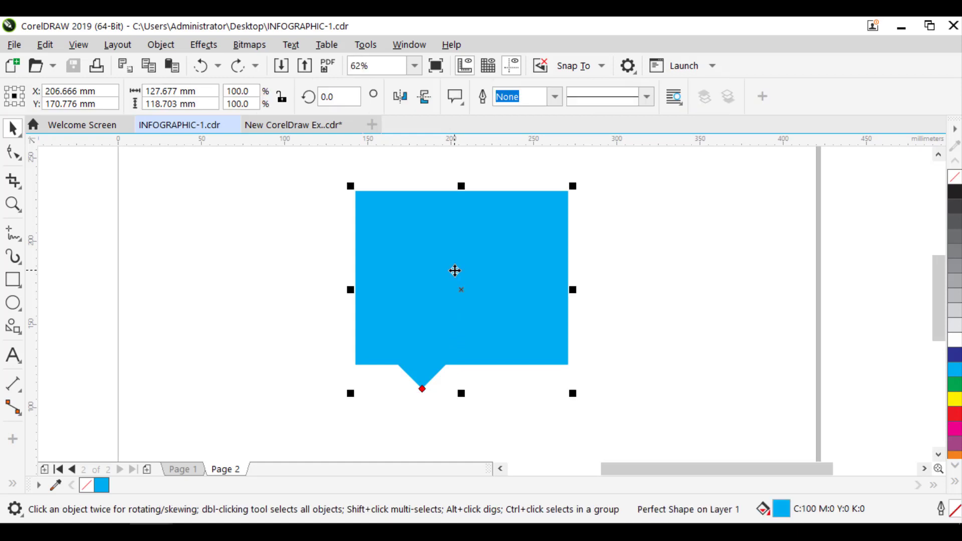
pyautogui.click(12, 485)
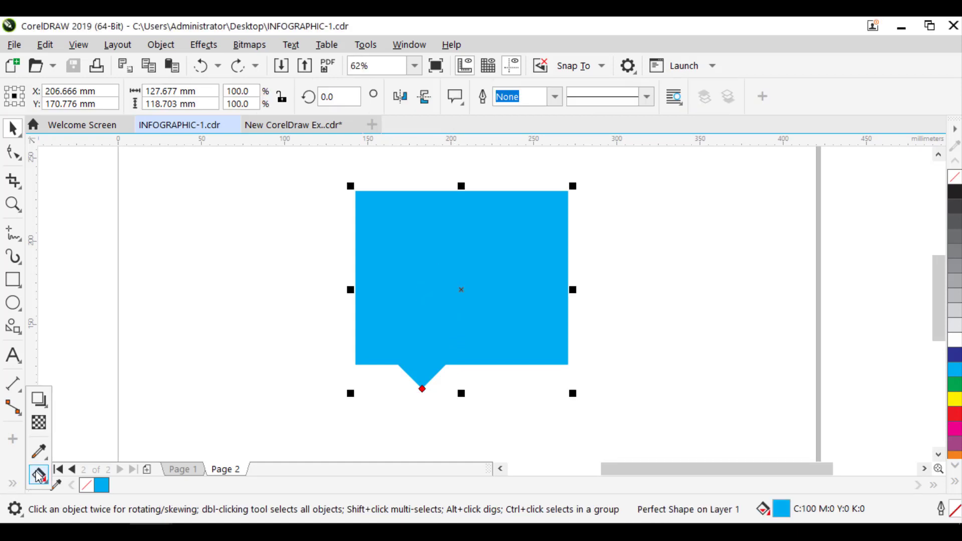
pyautogui.click(37, 475)
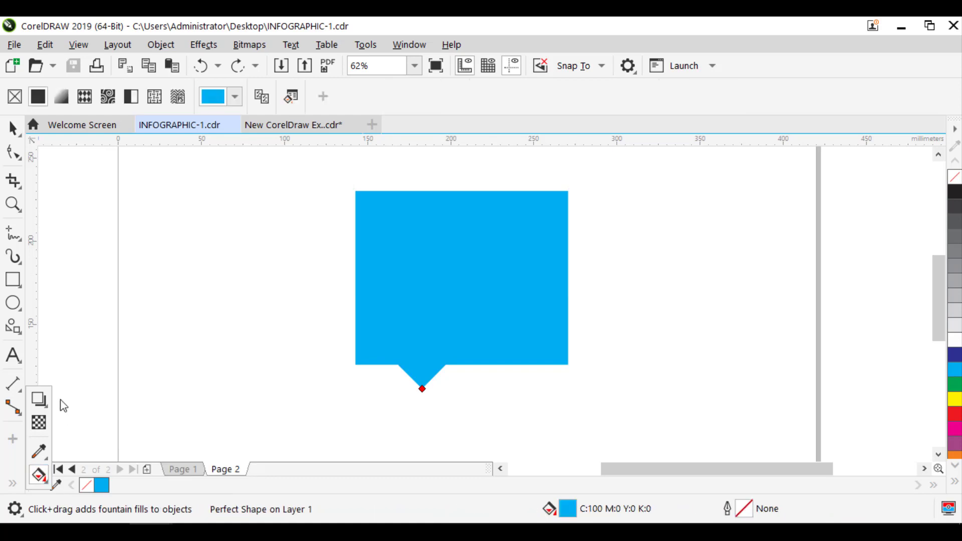
pyautogui.click(63, 101)
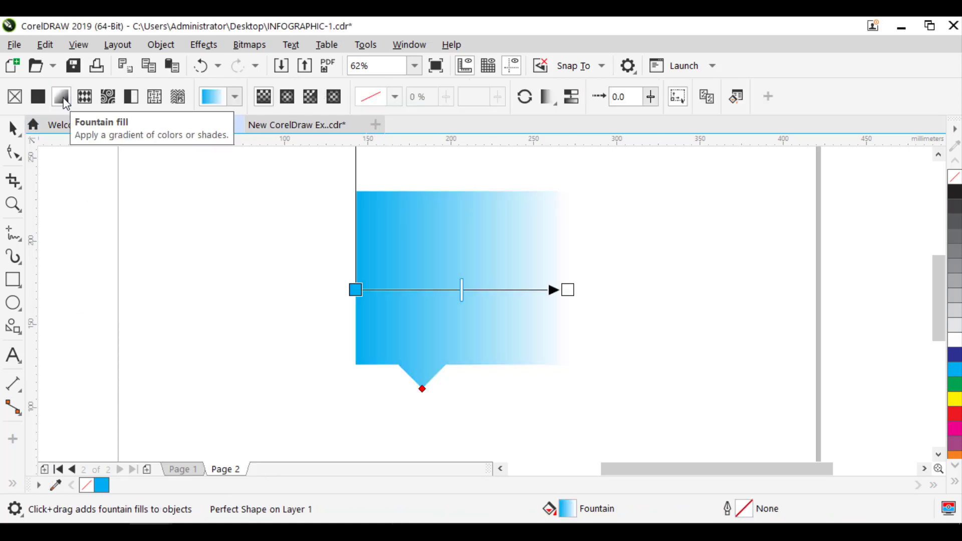
# Try the rectangular, conical and elliptical fountain fill types on the callout, and return it to the linear type
pyautogui.click(334, 97)
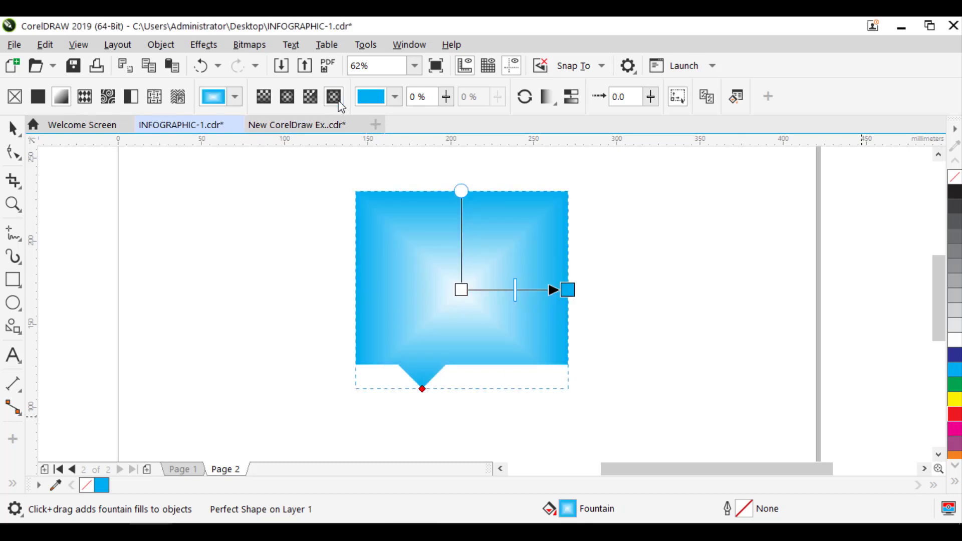
pyautogui.click(310, 96)
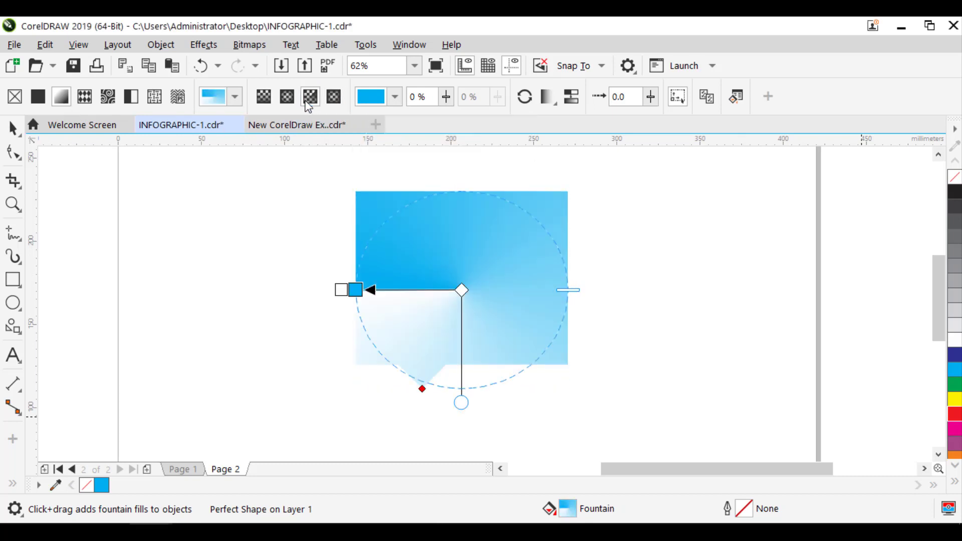
pyautogui.click(288, 103)
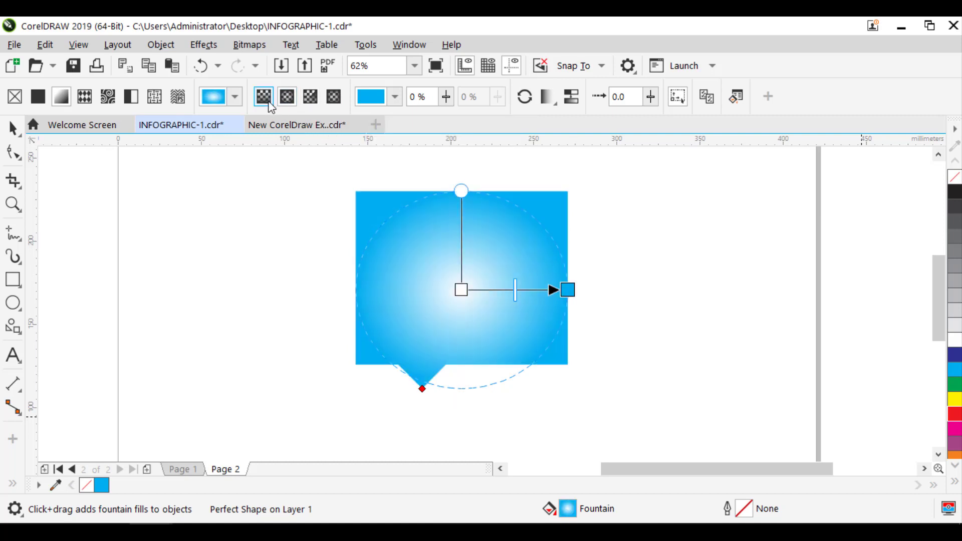
pyautogui.click(270, 105)
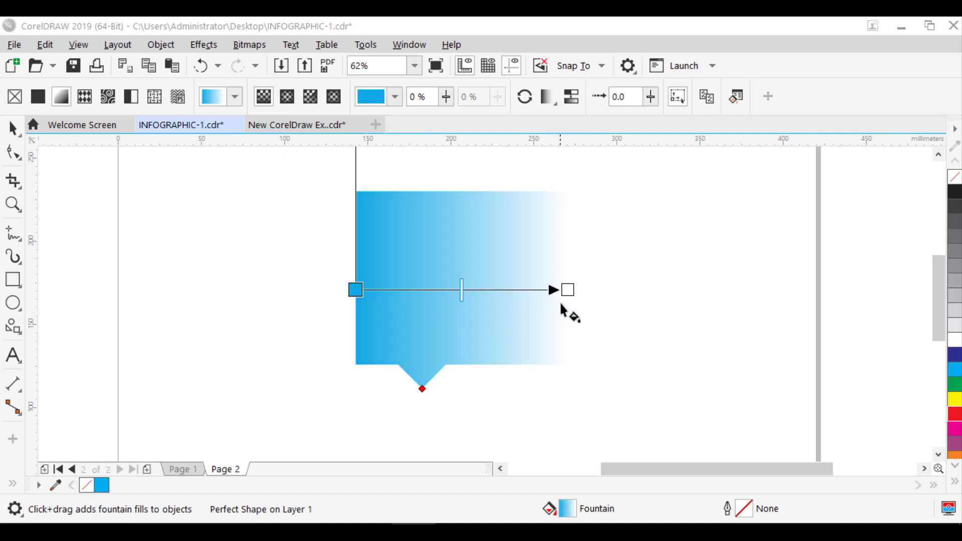
# Inspect the color settings of the gradient's start node and try dark blue as the end node's color
pyautogui.click(353, 289)
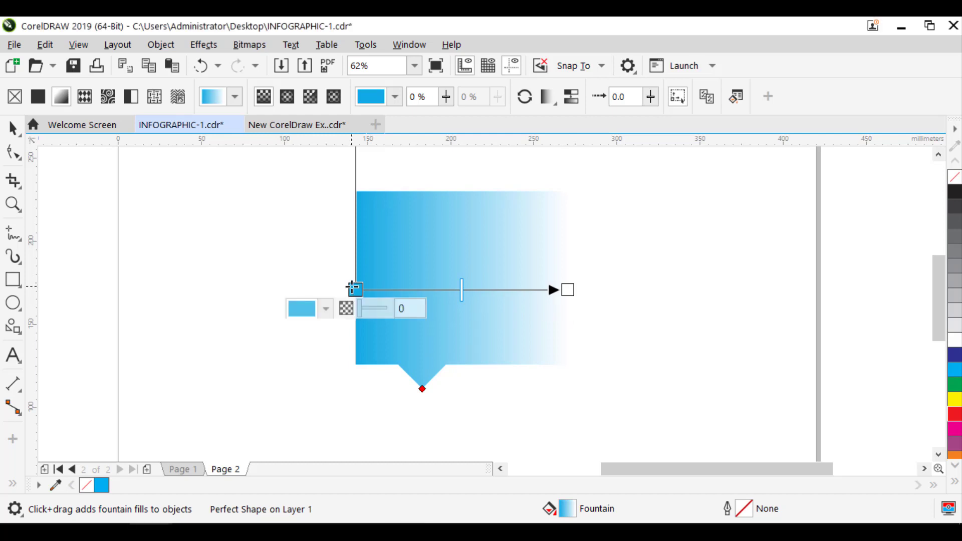
pyautogui.click(325, 309)
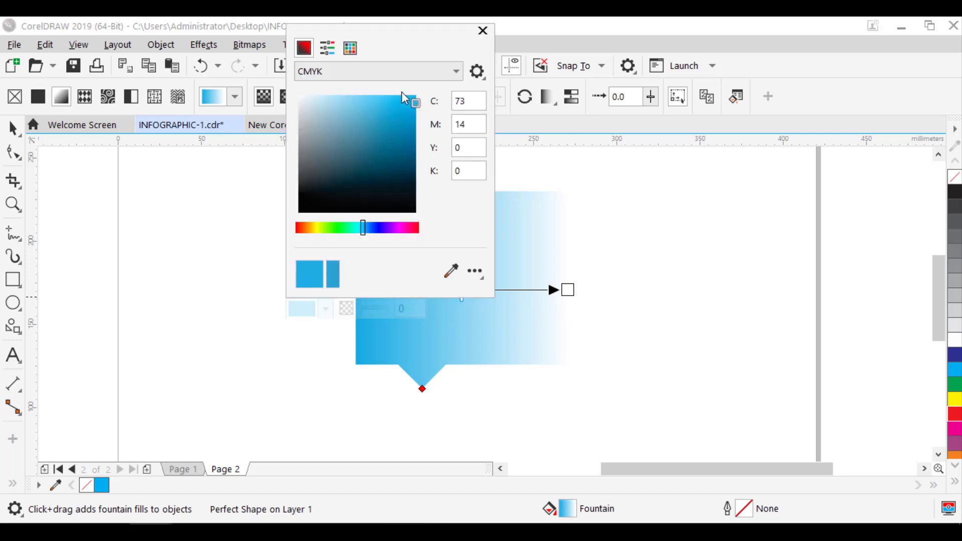
pyautogui.click(483, 31)
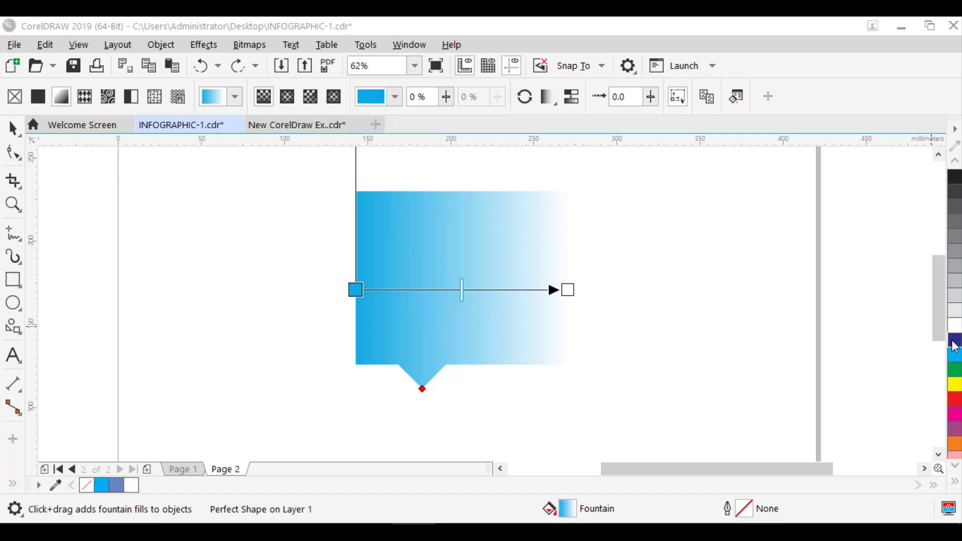
pyautogui.moveTo(955, 346); pyautogui.dragTo(568, 289)
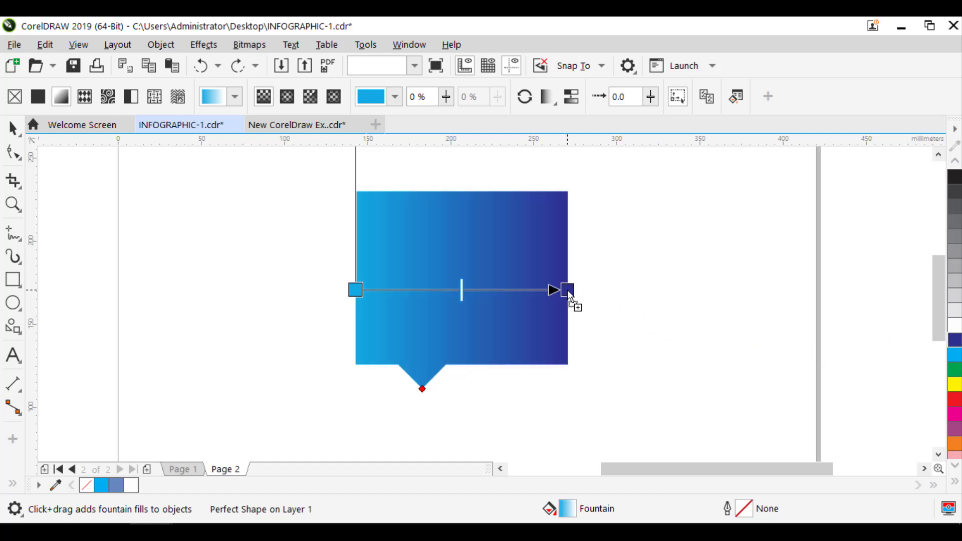
pyautogui.hotkey('ctrl', 'z')
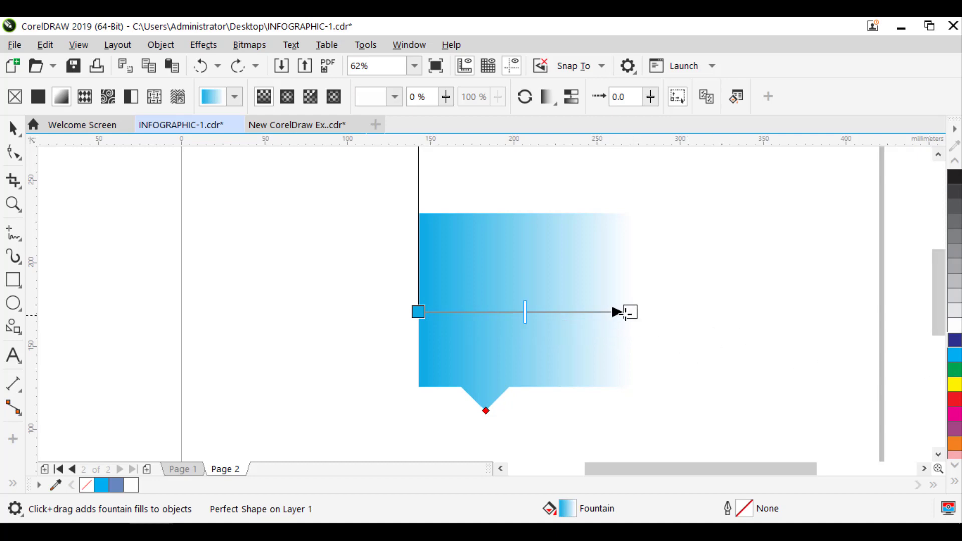
# Tint the gradient's white end node with a little cyan and shift the gradient midpoint toward that node
pyautogui.click(630, 312)
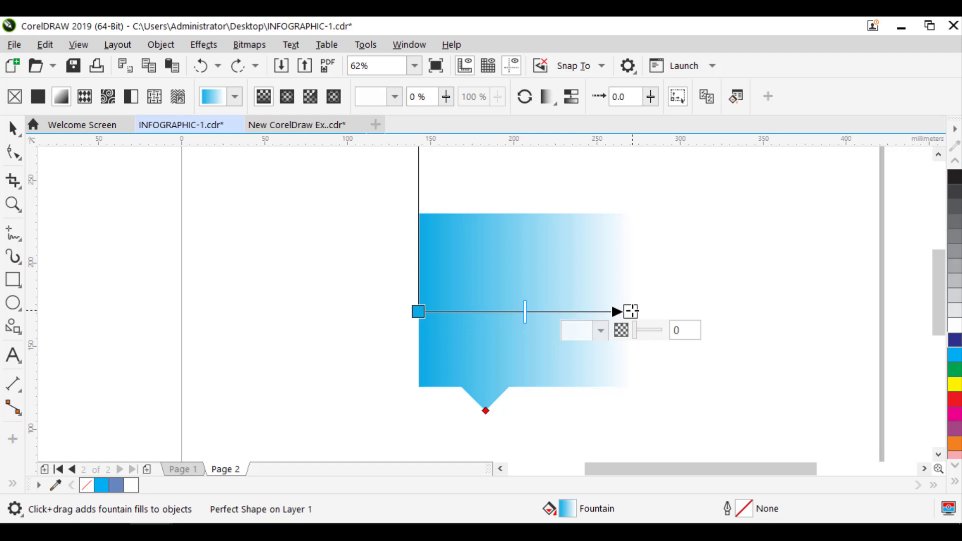
pyautogui.press('ctrl')
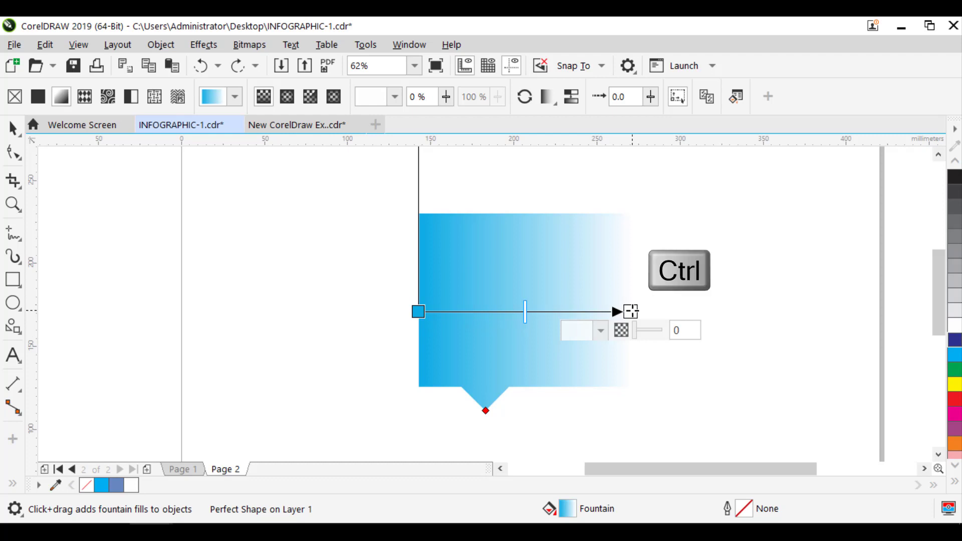
pyautogui.keyDown('ctrl'); pyautogui.click(957, 354); pyautogui.keyUp('ctrl')
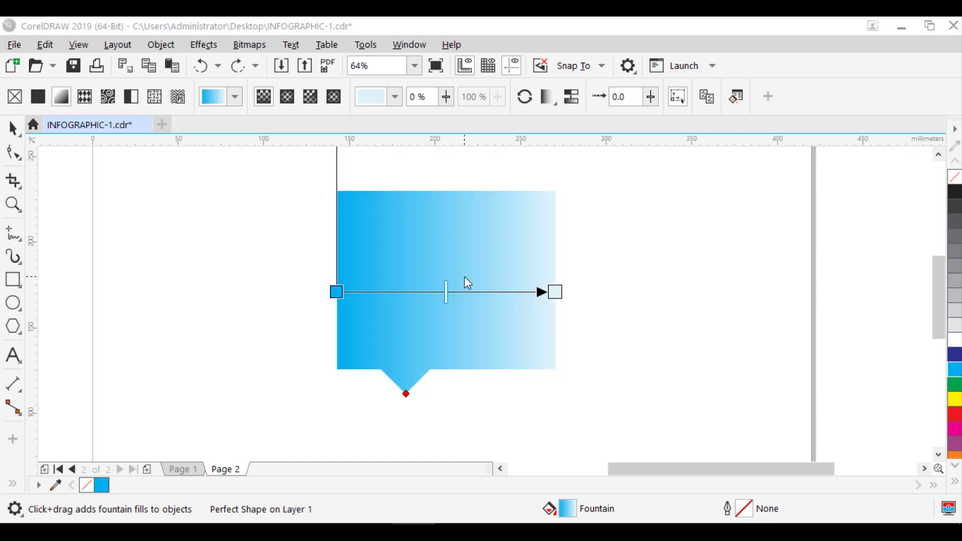
pyautogui.moveTo(444, 292); pyautogui.dragTo(482, 296)
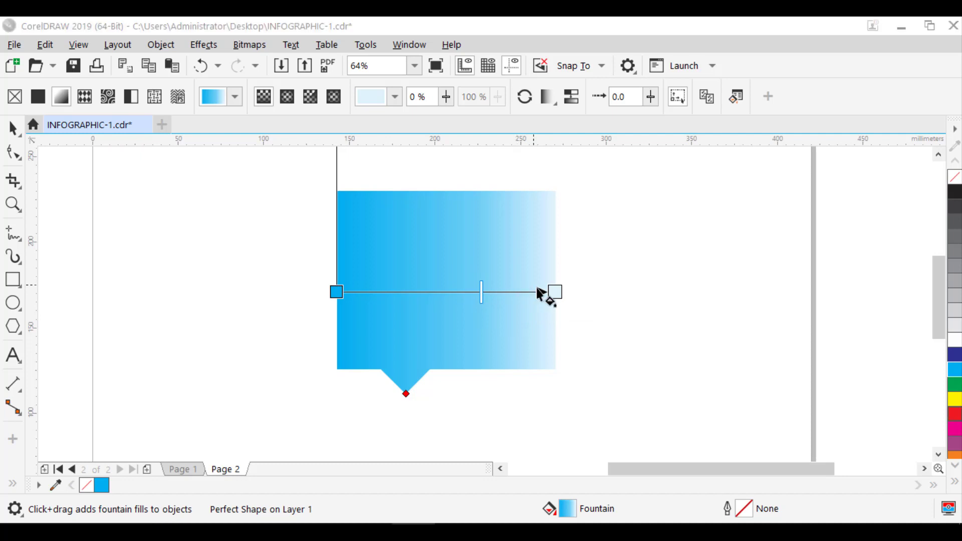
# Try 50% transparency on the gradient's end node and return it to 0%
pyautogui.click(555, 293)
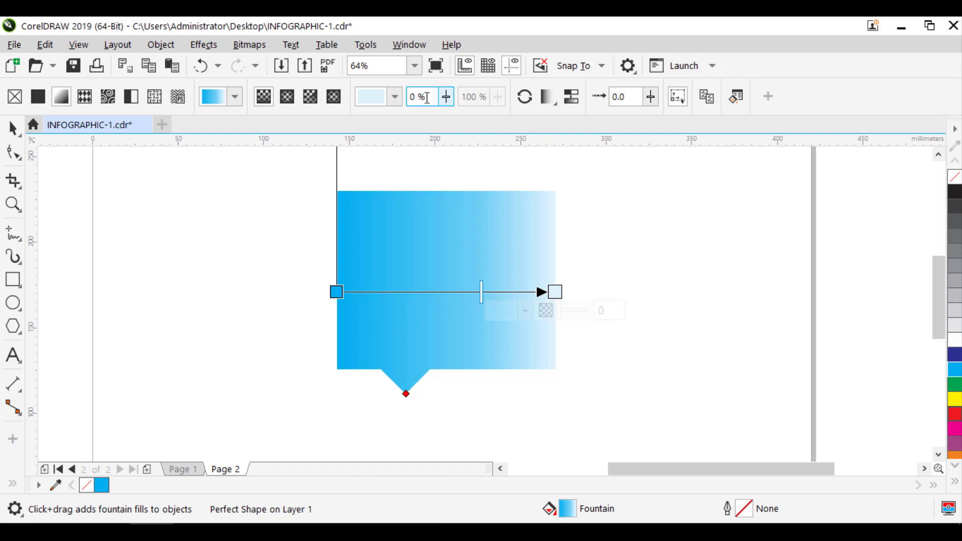
pyautogui.doubleClick(419, 94)
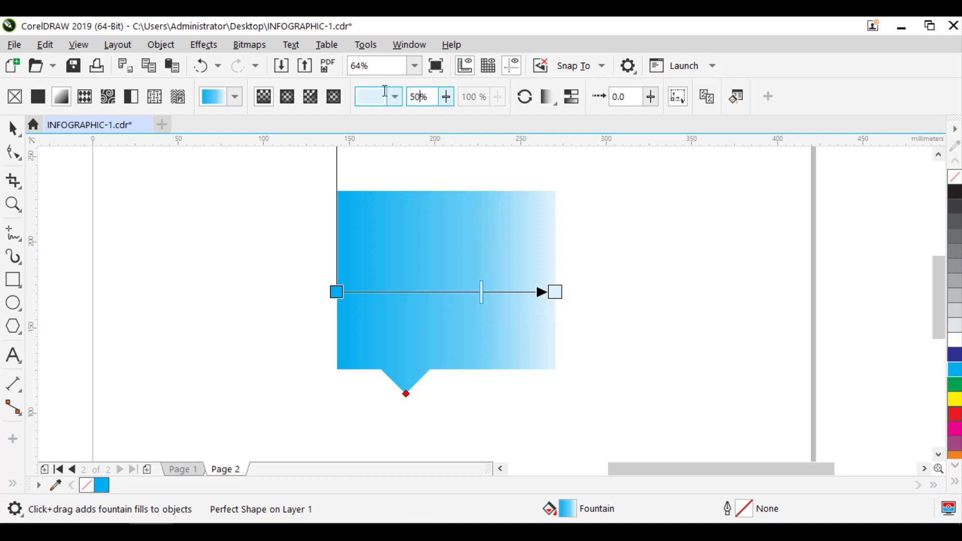
pyautogui.write('50')
pyautogui.press('Return')
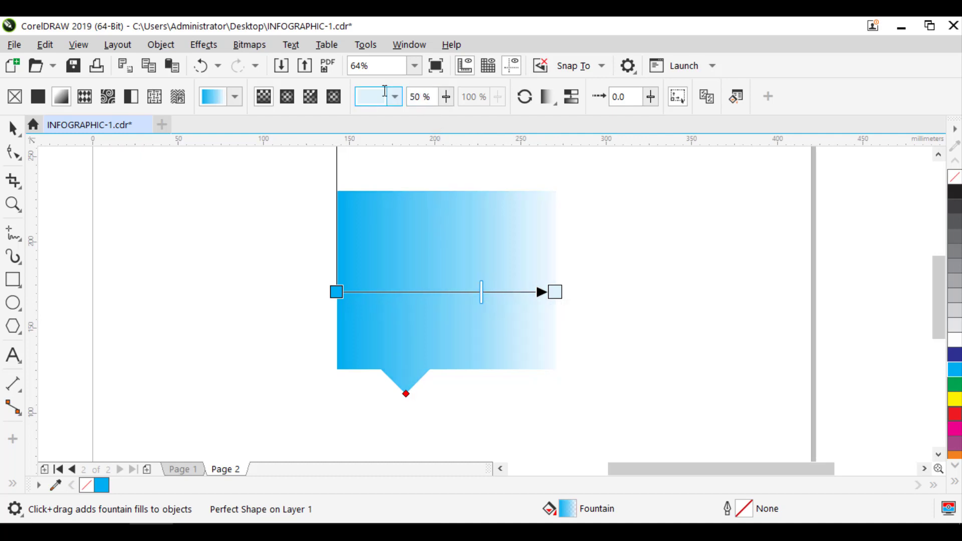
pyautogui.click(447, 97)
pyautogui.moveTo(446, 114); pyautogui.dragTo(371, 94)
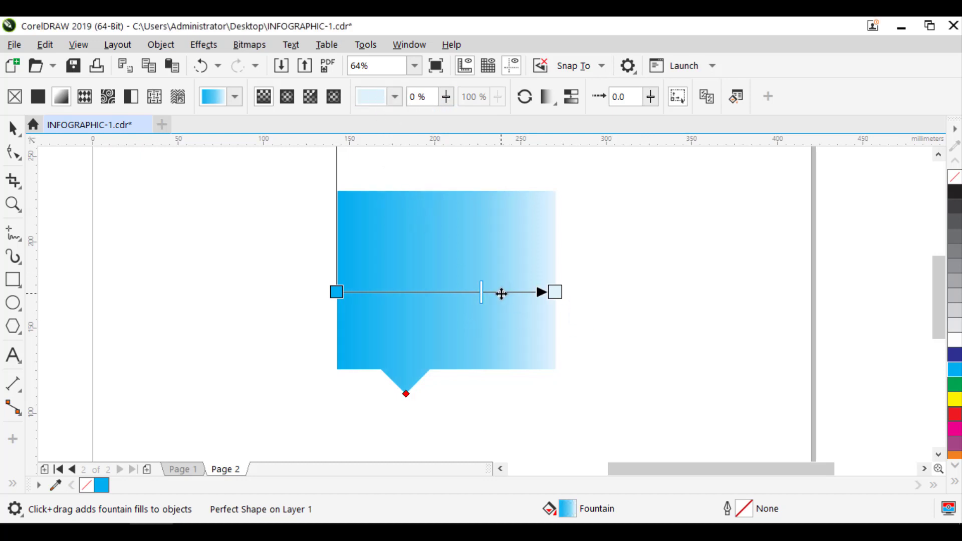
# Make two copies of the gradient callout and offset them to its right
pyautogui.click(13, 128)
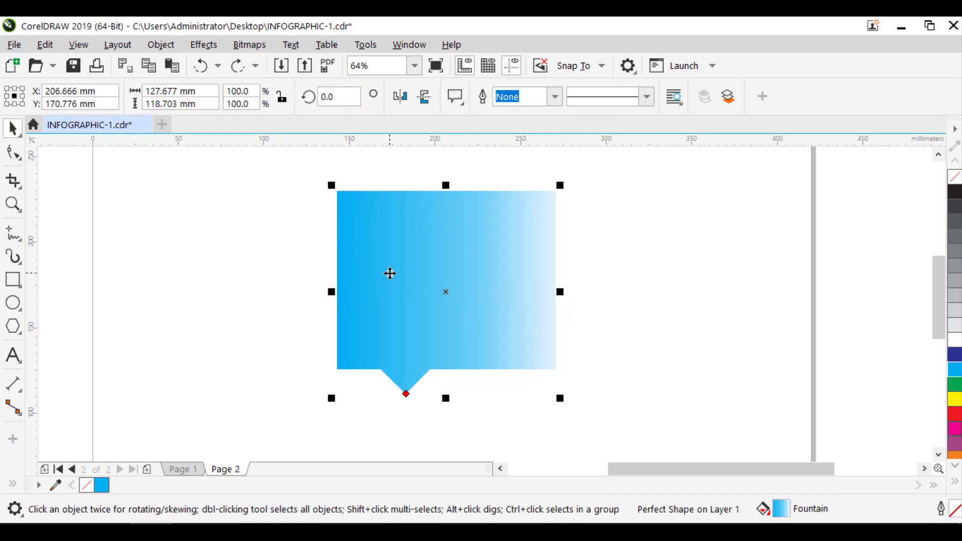
pyautogui.hotkey('ctrl', 'c')
pyautogui.hotkey('ctrl', 'v')
pyautogui.moveTo(390, 274); pyautogui.dragTo(568, 291)
pyautogui.moveTo(428, 274); pyautogui.dragTo(446, 275)
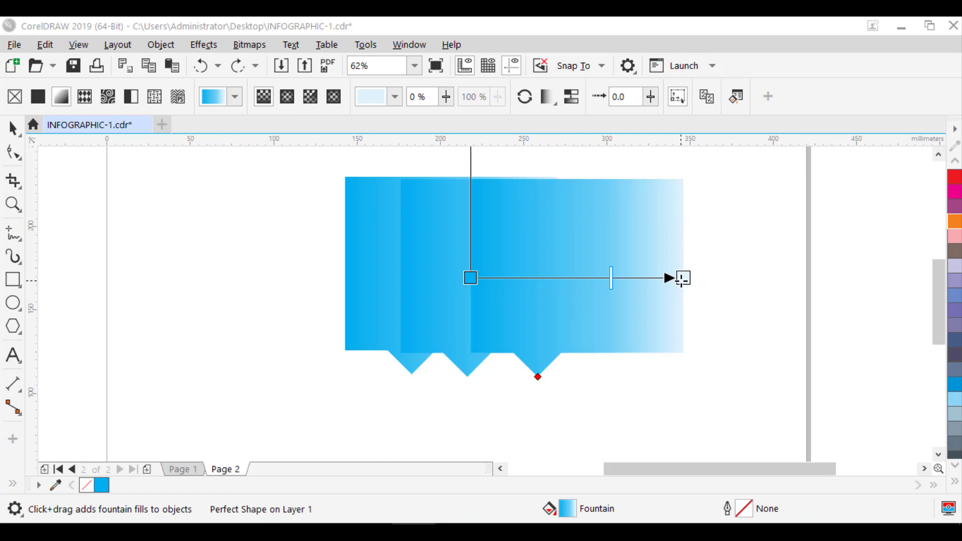
# Change the end color of the rightmost callout's gradient to a stronger light blue
pyautogui.click(684, 278)
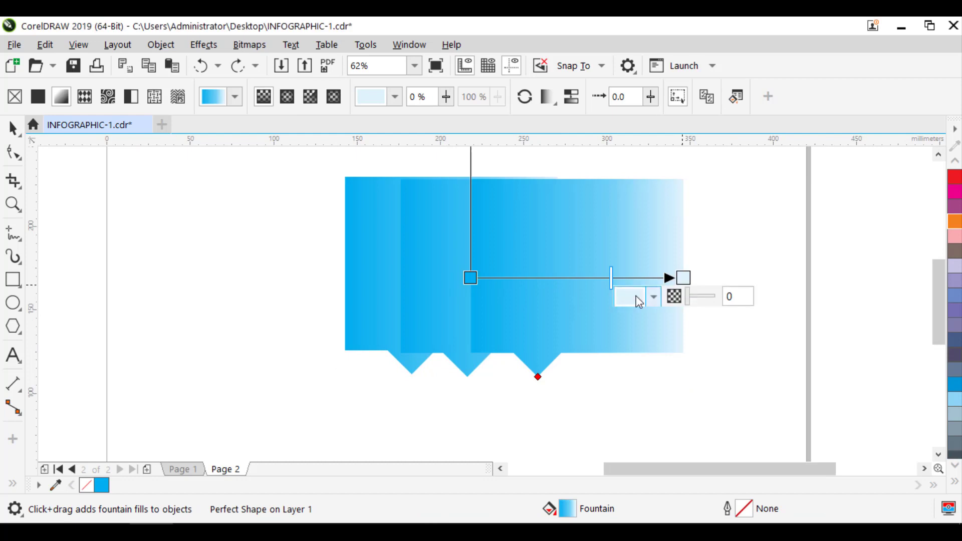
pyautogui.click(639, 298)
pyautogui.moveTo(691, 322); pyautogui.dragTo(729, 322)
pyautogui.click(859, 256)
# Set the start color of the rightmost callout's gradient to a darker blue and reverse the fill direction
pyautogui.click(470, 278)
pyautogui.click(441, 296)
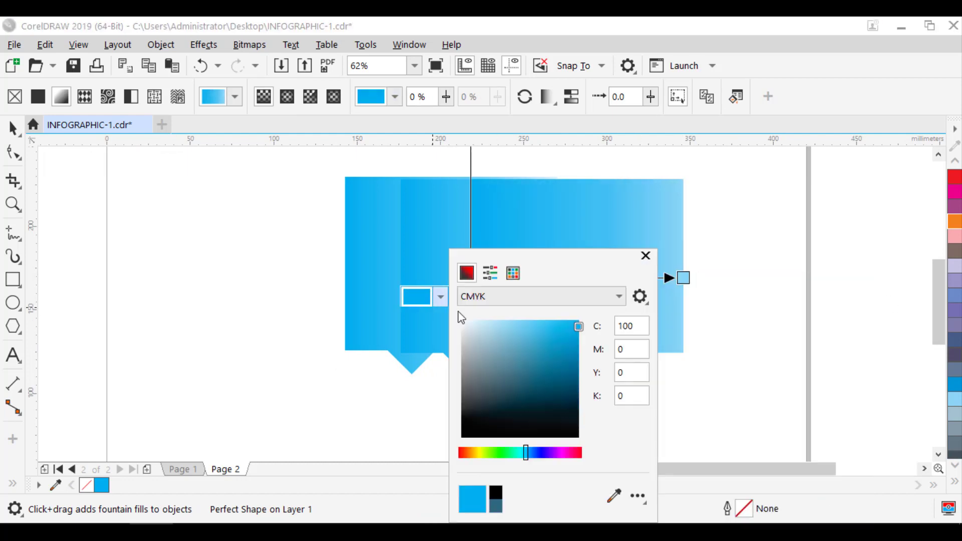
pyautogui.click(576, 349)
pyautogui.click(645, 256)
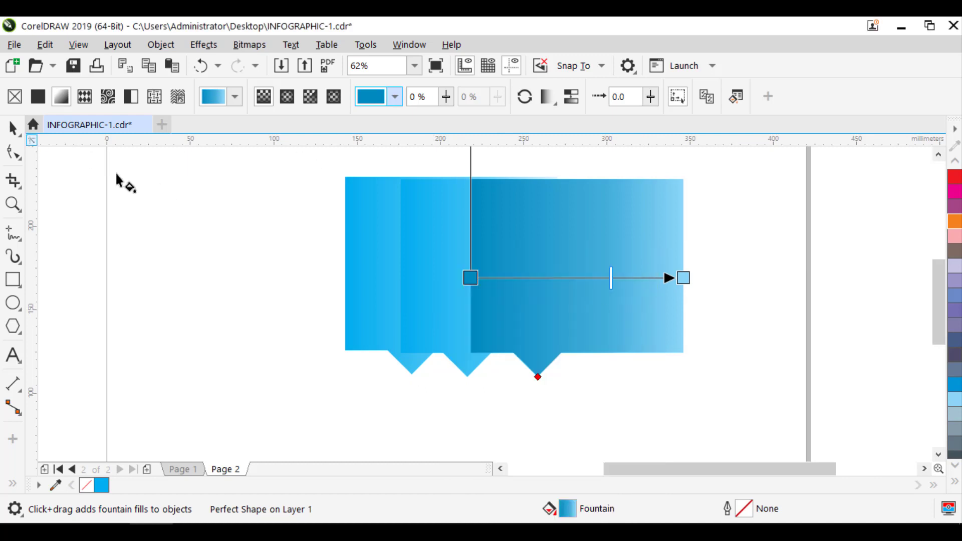
pyautogui.click(525, 97)
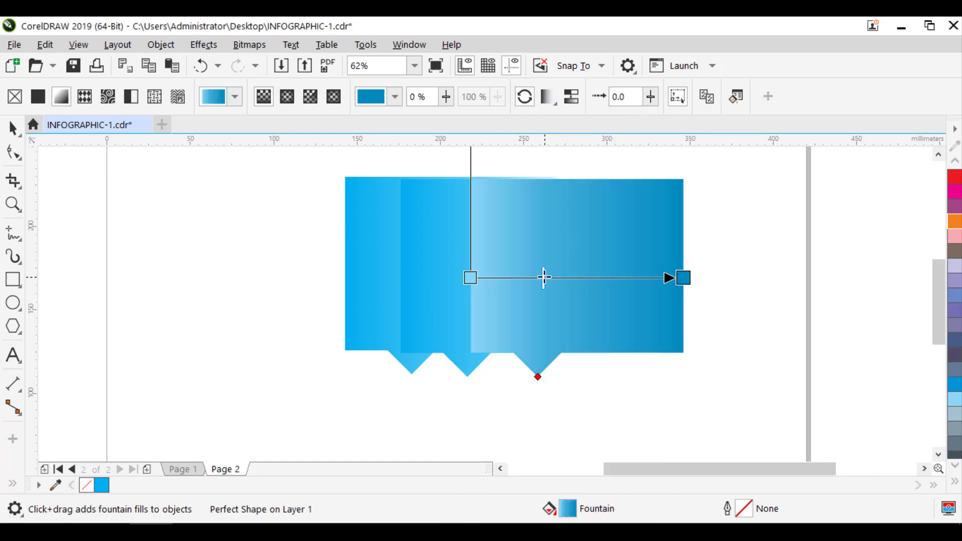
# Spread the three callouts side by side in a row with small gaps, the darker one at the right
pyautogui.click(12, 128)
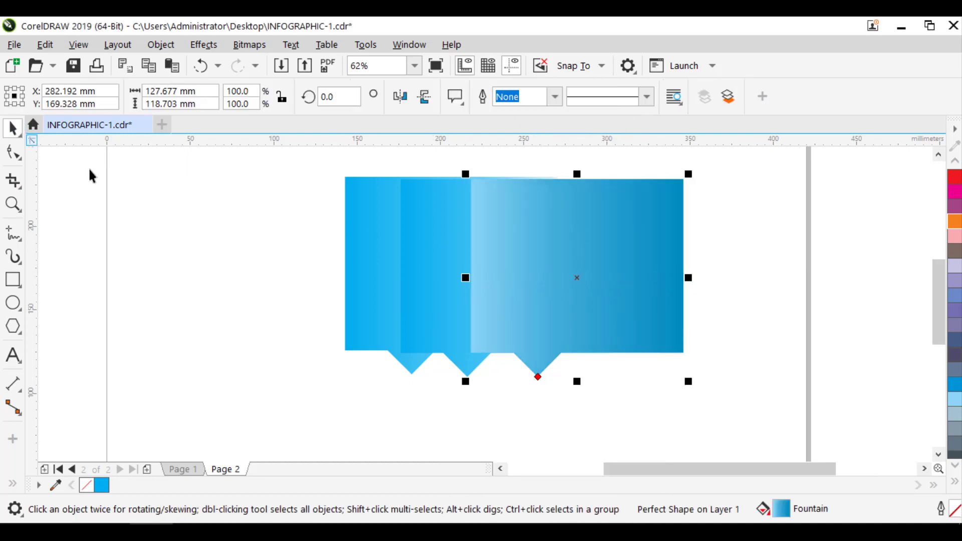
pyautogui.moveTo(616, 237); pyautogui.dragTo(721, 247)
pyautogui.click(464, 257)
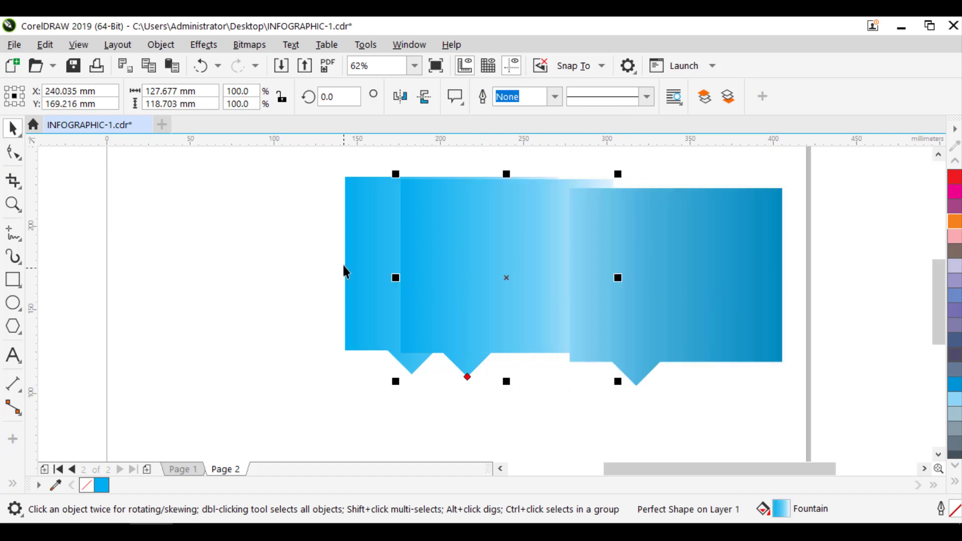
pyautogui.moveTo(344, 271); pyautogui.dragTo(160, 257)
pyautogui.moveTo(468, 280); pyautogui.dragTo(440, 279)
pyautogui.moveTo(677, 275); pyautogui.dragTo(706, 276)
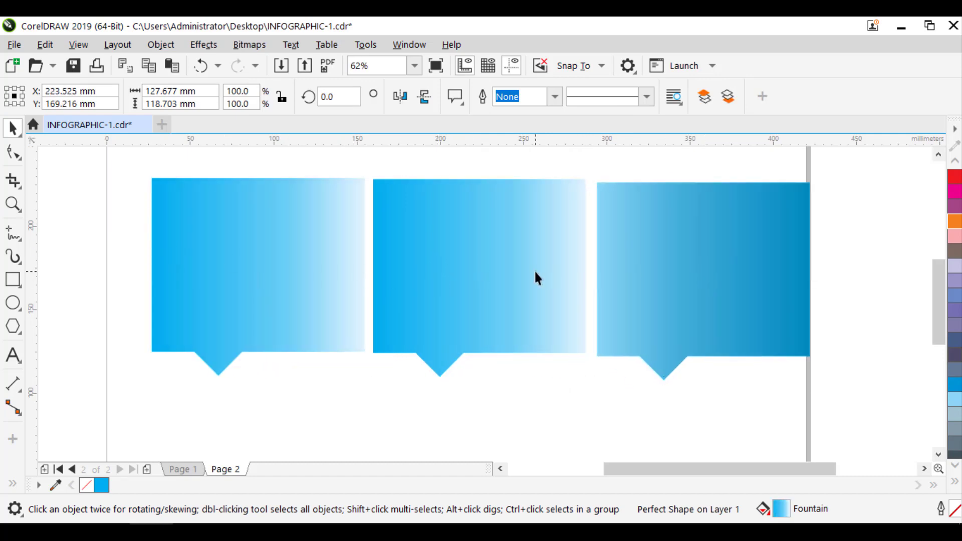
# Set the start color of the middle callout's gradient to magenta with the Interactive Fill tool
pyautogui.click(535, 278)
pyautogui.click(12, 484)
pyautogui.click(39, 474)
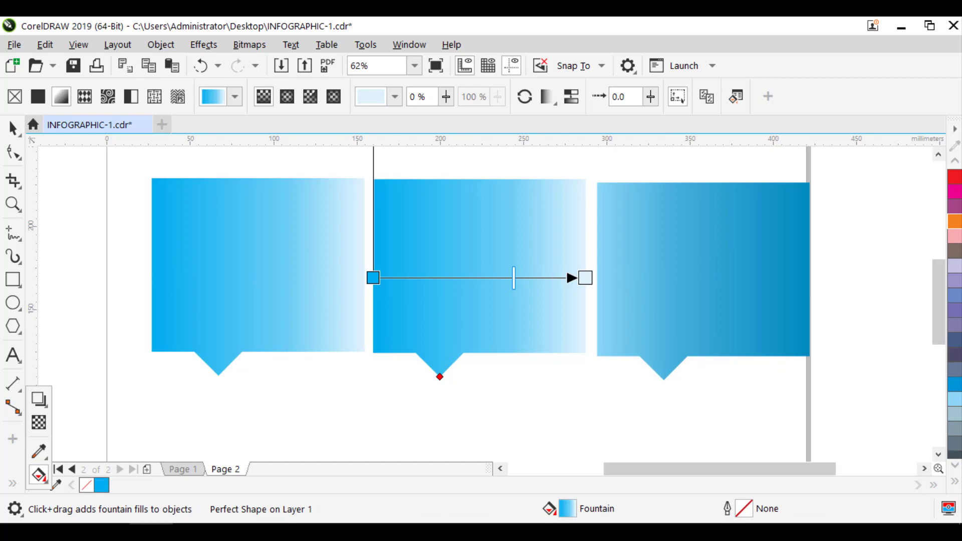
pyautogui.moveTo(959, 196); pyautogui.dragTo(379, 281)
# Set the end color of the middle callout's gradient to magenta and lighten it to a soft pink
pyautogui.click(586, 278)
pyautogui.click(544, 299)
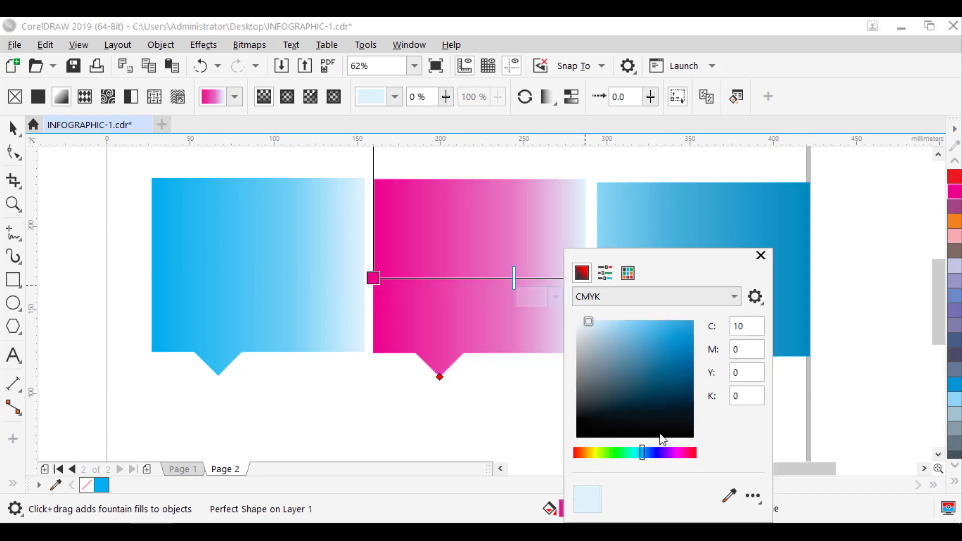
pyautogui.click(680, 454)
pyautogui.click(761, 256)
pyautogui.moveTo(957, 194); pyautogui.dragTo(583, 281)
pyautogui.click(535, 301)
pyautogui.moveTo(677, 328); pyautogui.dragTo(649, 313)
pyautogui.click(570, 172)
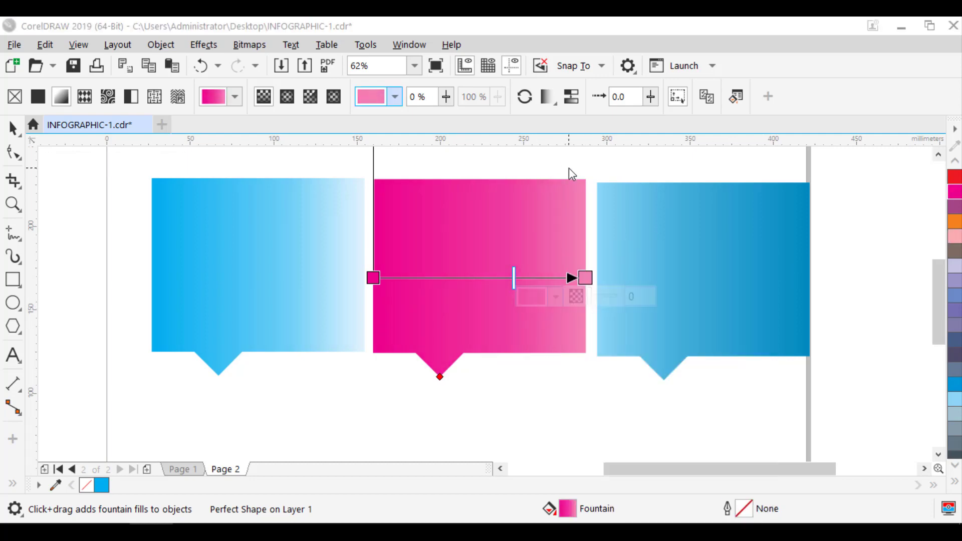
# Reverse the middle callout's gradient so the pink runs into magenta from left to right
pyautogui.click(525, 97)
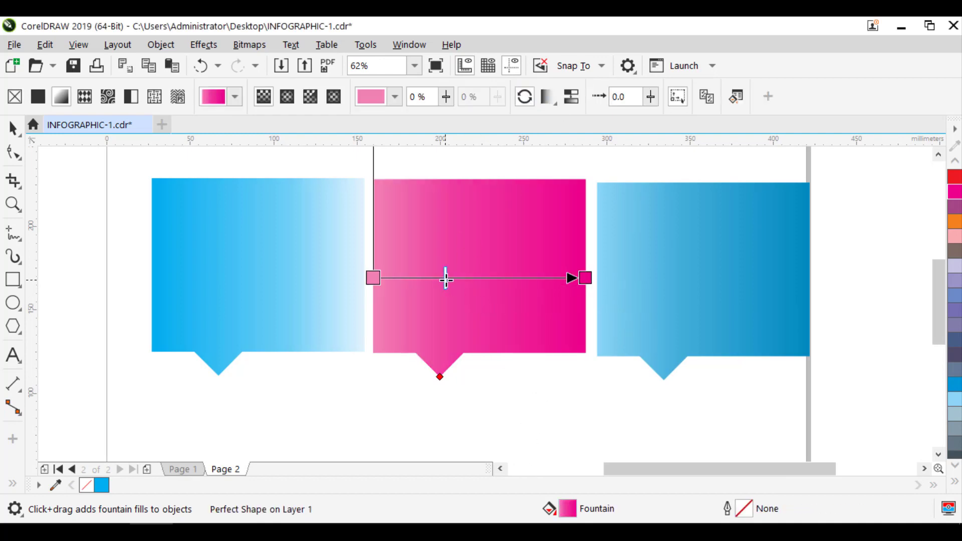
pyautogui.moveTo(446, 281); pyautogui.dragTo(415, 304)
pyautogui.click(516, 403)
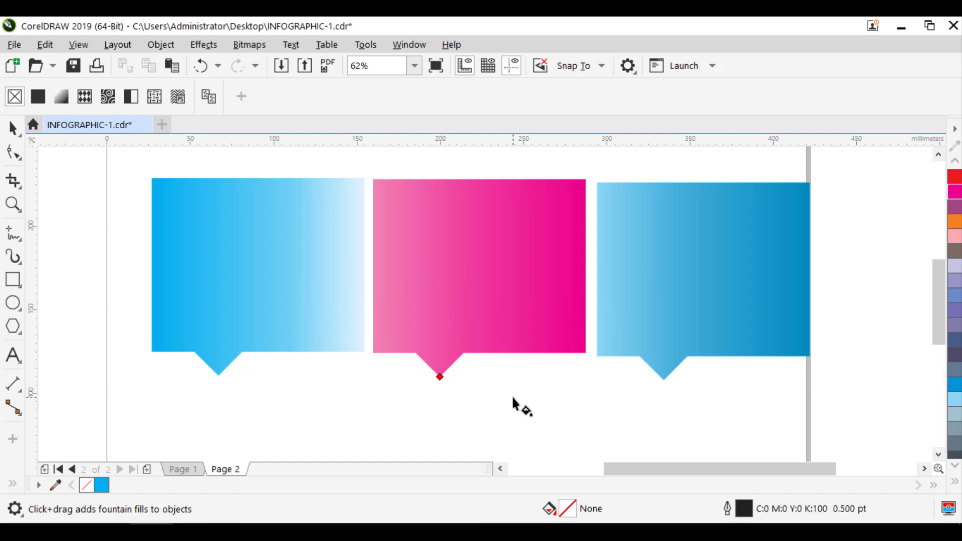
# Set the start color of the leftmost callout's gradient to orange
pyautogui.click(295, 279)
pyautogui.click(152, 276)
pyautogui.click(955, 223)
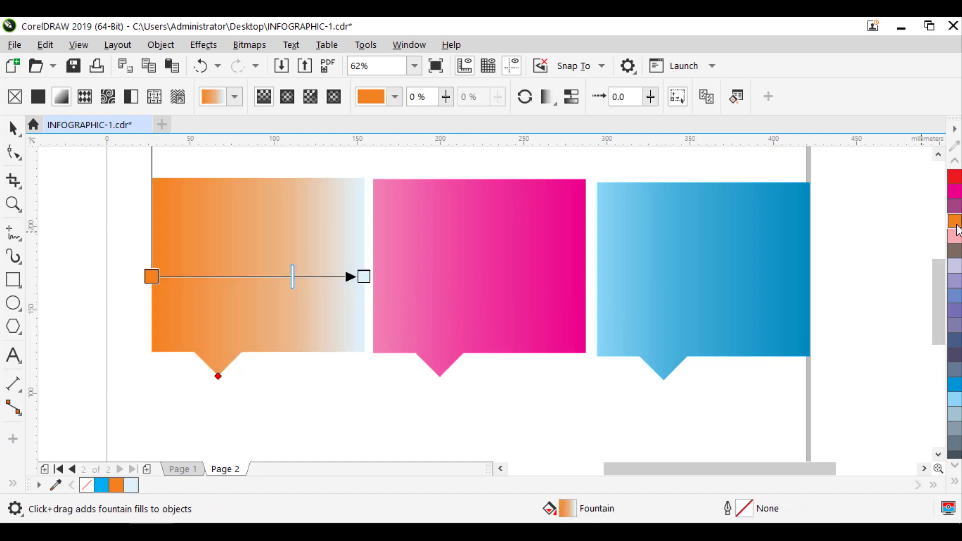
# Set the end color of the leftmost callout's gradient to orange and lighten it to a pale orange
pyautogui.click(364, 276)
pyautogui.click(326, 297)
pyautogui.click(539, 257)
pyautogui.moveTo(956, 222); pyautogui.dragTo(364, 277)
pyautogui.click(331, 297)
pyautogui.click(412, 321)
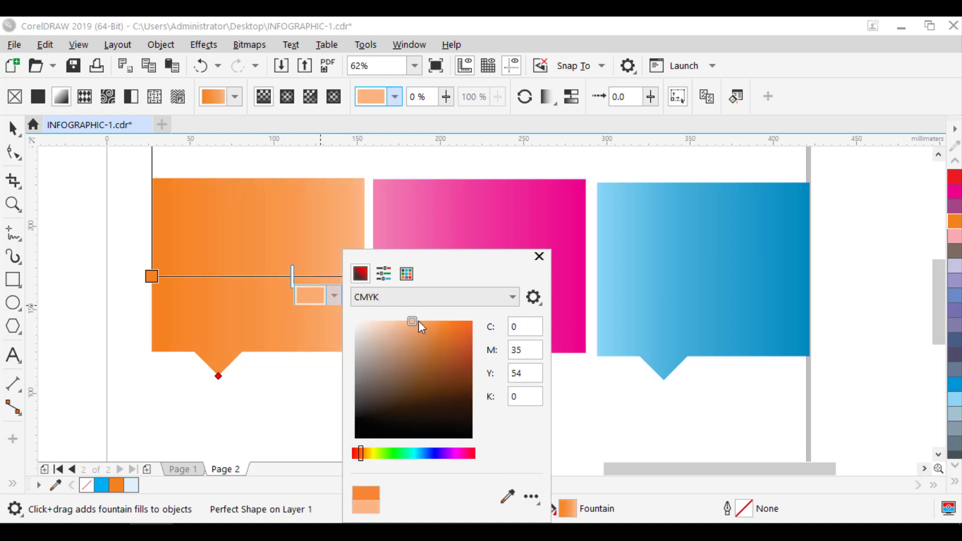
pyautogui.click(422, 311)
# Reposition the orange callout's gradient line slightly lower and reverse it so the light side is on the left
pyautogui.click(189, 281)
pyautogui.moveTo(189, 281)
pyautogui.mouseDown()
pyautogui.moveTo(181, 308)
pyautogui.moveTo(232, 307)
pyautogui.mouseUp()
pyautogui.click(524, 97)
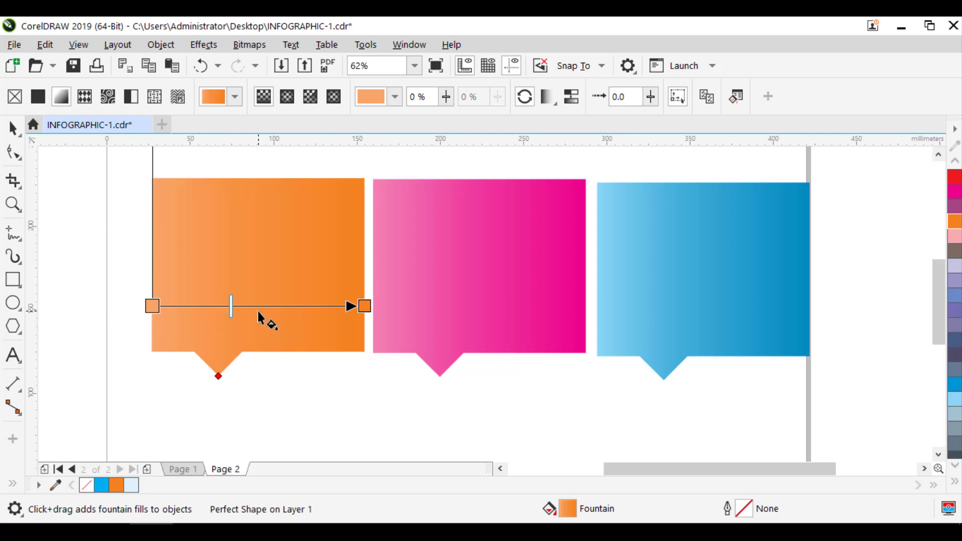
pyautogui.click(369, 402)
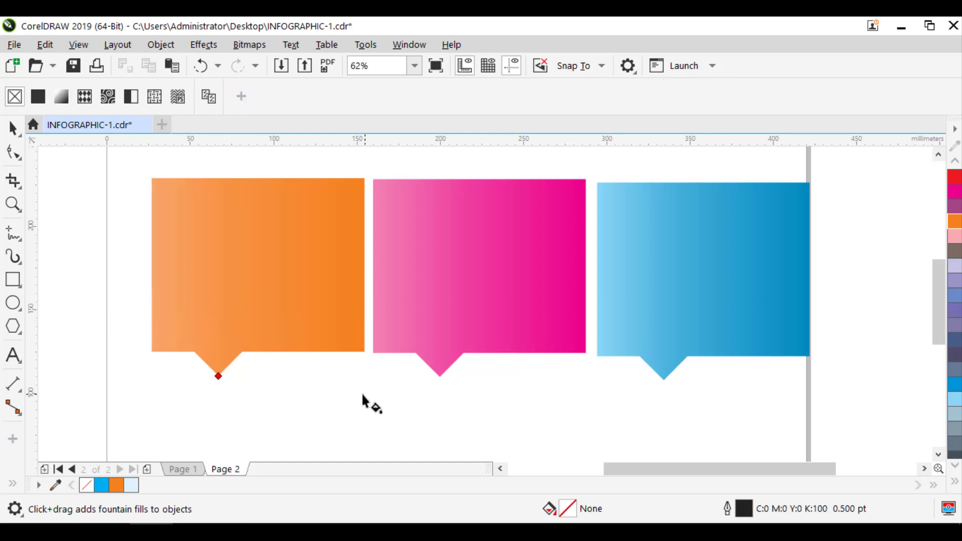
# Set the light start color of the orange callout's gradient to C0 M45 Y73 K0
pyautogui.click(153, 305)
pyautogui.click(95, 326)
pyautogui.click(169, 109)
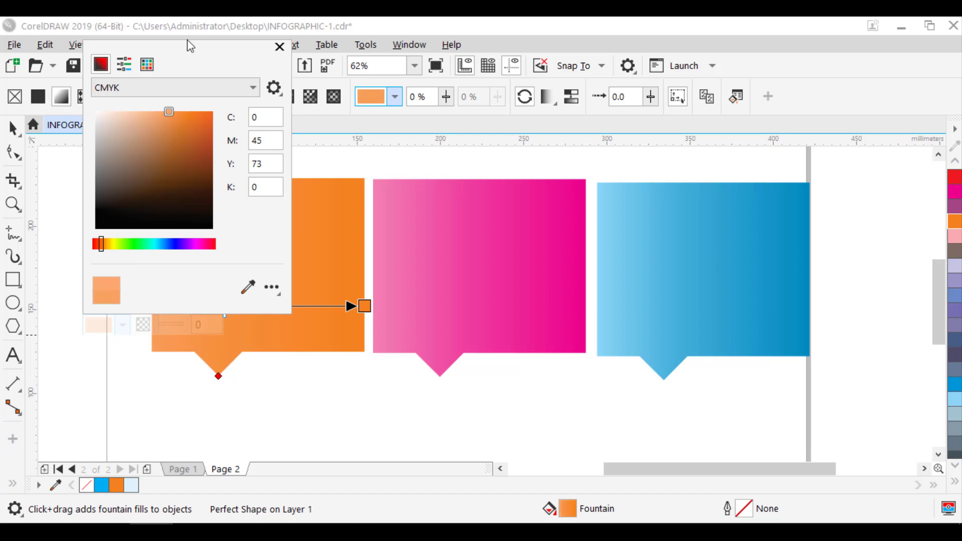
pyautogui.click(278, 47)
# Deepen the orange gradient's end color to C0 M68 Y100 K0 and lighten its start color to C0 M33 Y51 K0
pyautogui.click(364, 307)
pyautogui.click(307, 322)
pyautogui.click(415, 108)
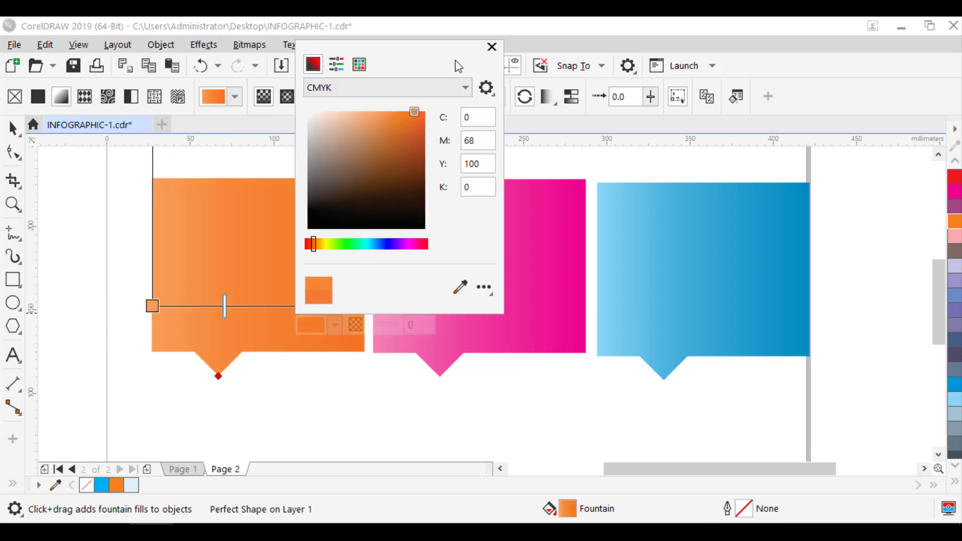
pyautogui.click(152, 306)
pyautogui.click(95, 326)
pyautogui.click(153, 109)
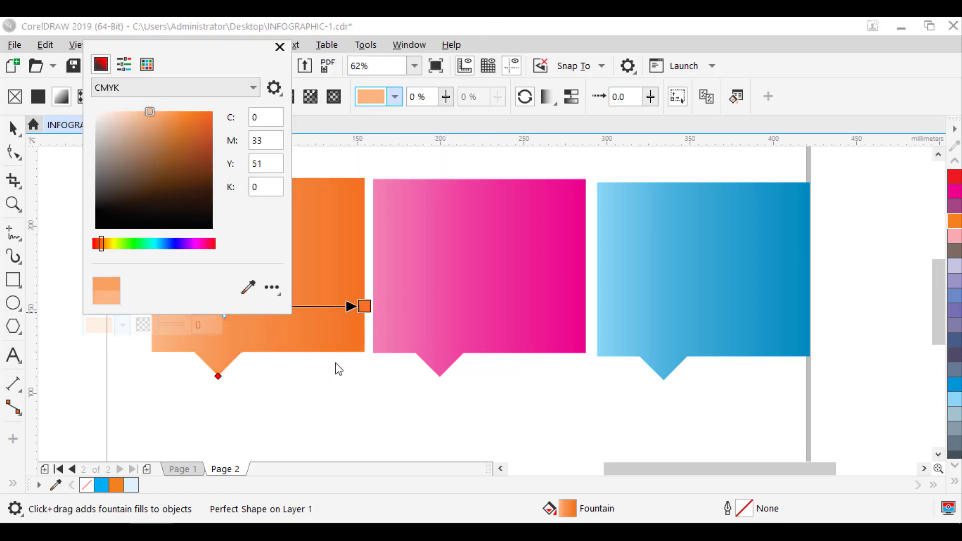
pyautogui.click(335, 363)
pyautogui.click(321, 401)
pyautogui.hotkey('ctrl', 'z')
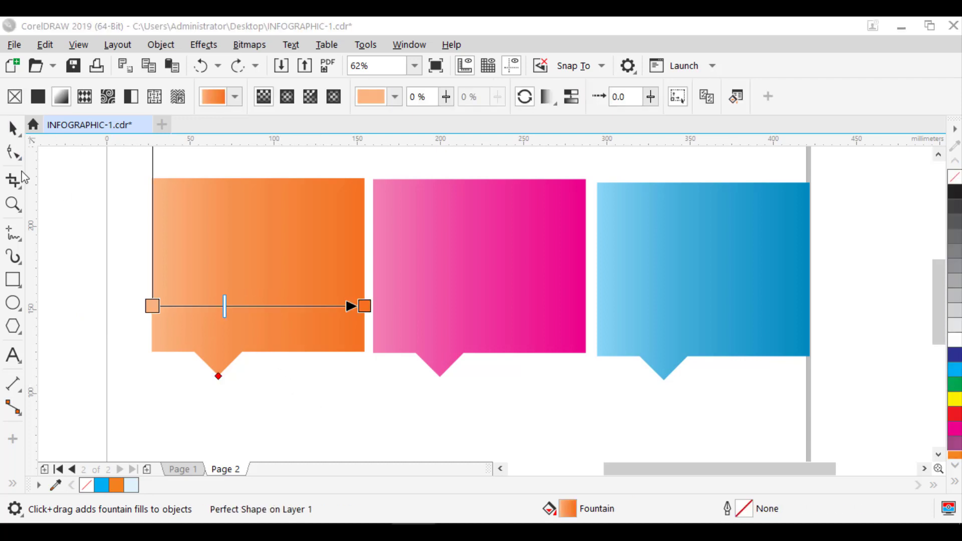
# Stack the blue callout slightly higher and the orange callout slightly lower at the magenta one, leaving magenta and orange bands showing below
pyautogui.click(11, 129)
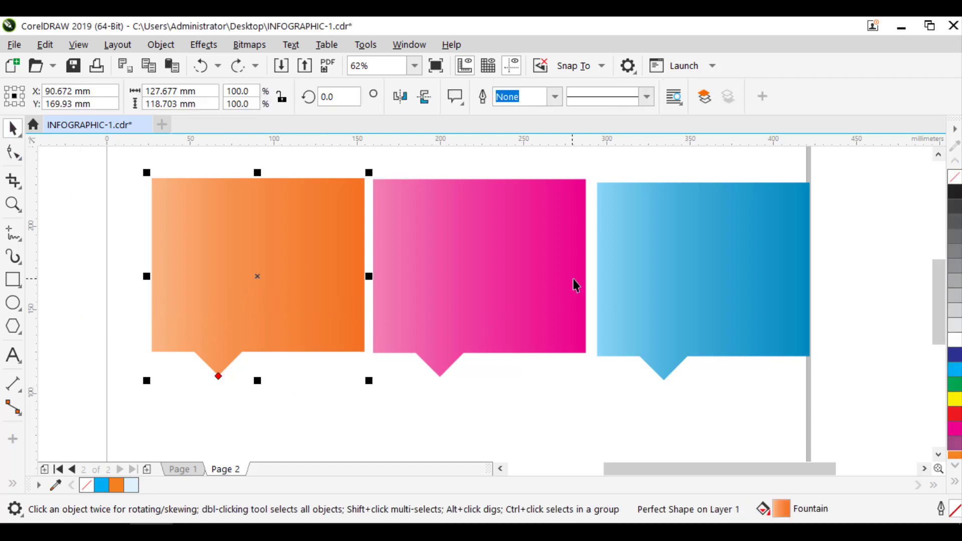
pyautogui.moveTo(621, 261); pyautogui.dragTo(413, 234)
pyautogui.moveTo(258, 275); pyautogui.dragTo(480, 305)
pyautogui.click(624, 353)
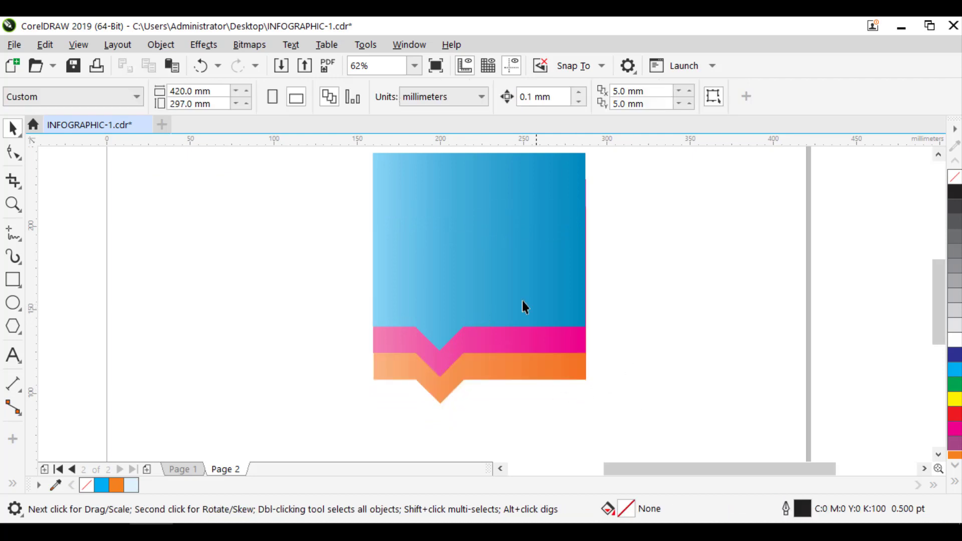
# Nudge the magenta callout slightly down and the blue callout slightly right to even out the stack
pyautogui.click(542, 347)
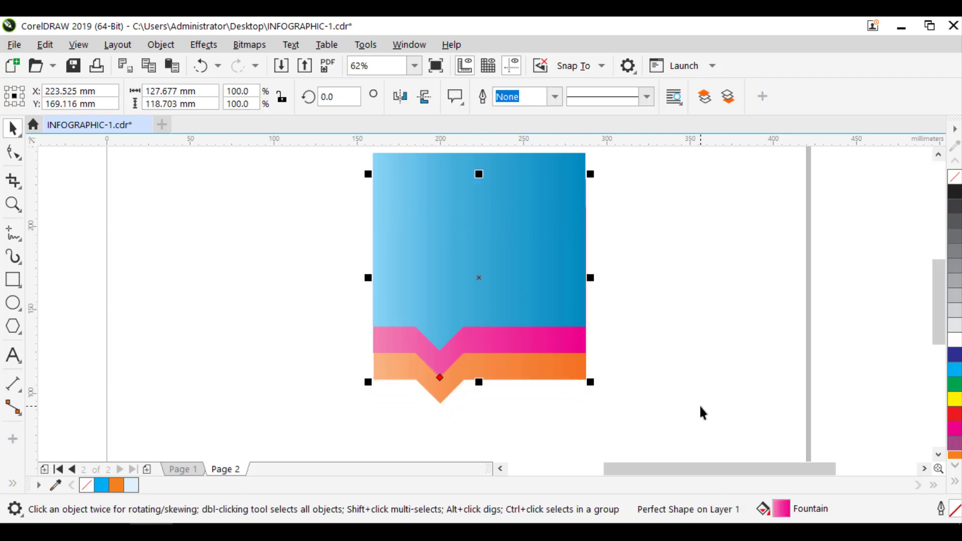
pyautogui.press('Down')
pyautogui.press('Down')
pyautogui.press('Down')
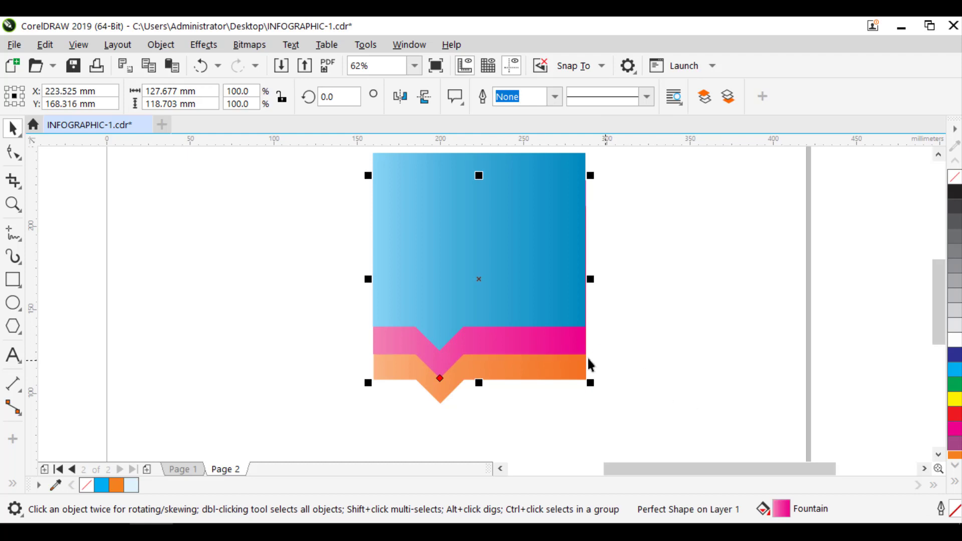
pyautogui.click(533, 284)
pyautogui.press('Right')
pyautogui.press('Right')
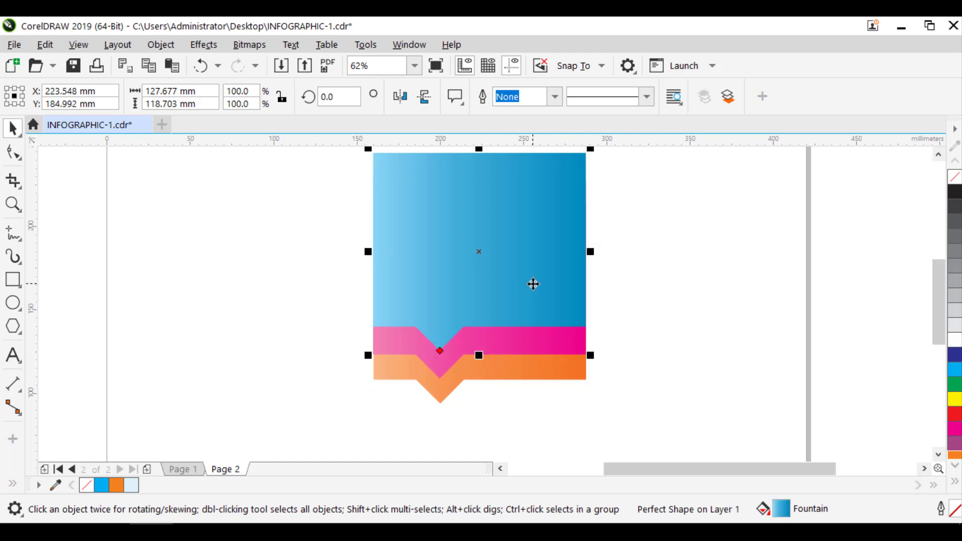
pyautogui.click(711, 344)
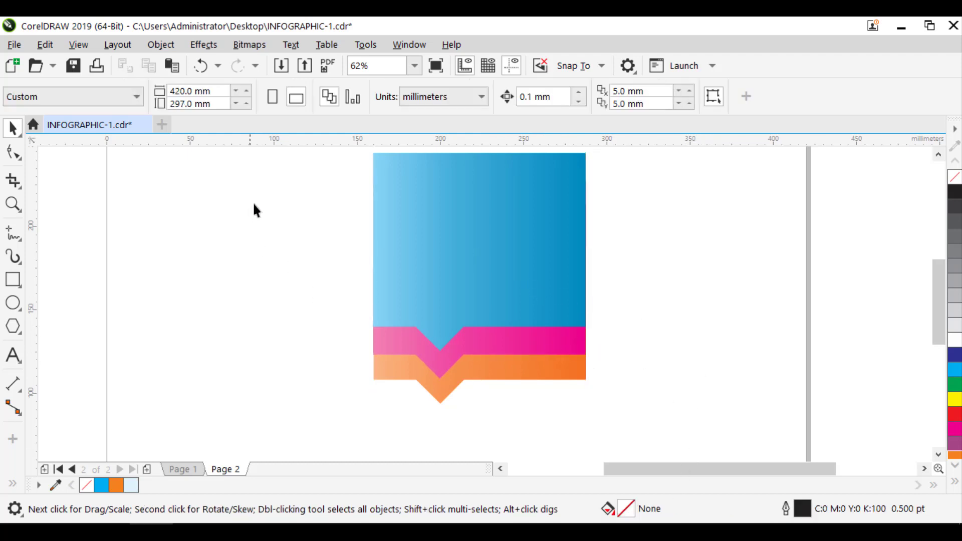
# Mirror the magenta callout horizontally so its pointer sits on the right side of the stack
pyautogui.hotkey('ctrl', 'z')
pyautogui.click(485, 344)
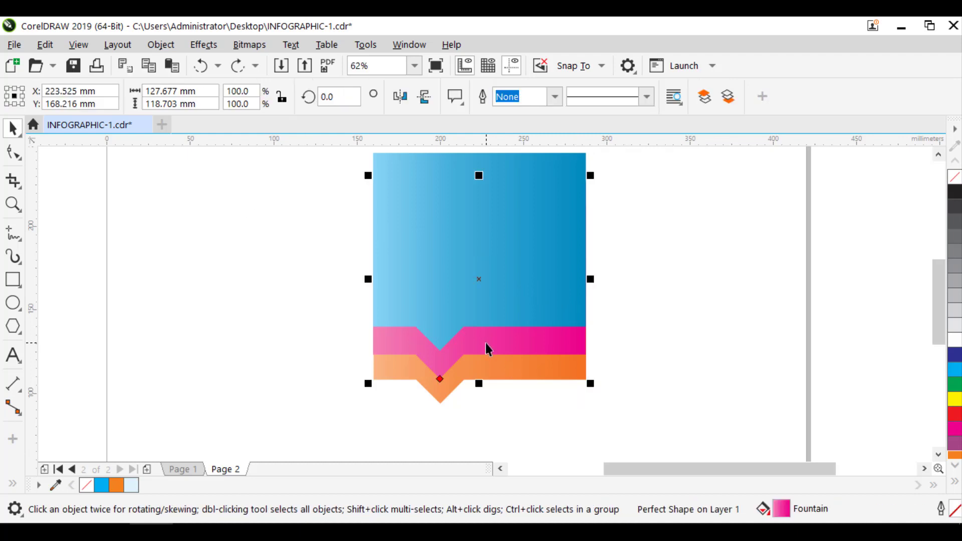
pyautogui.click(401, 98)
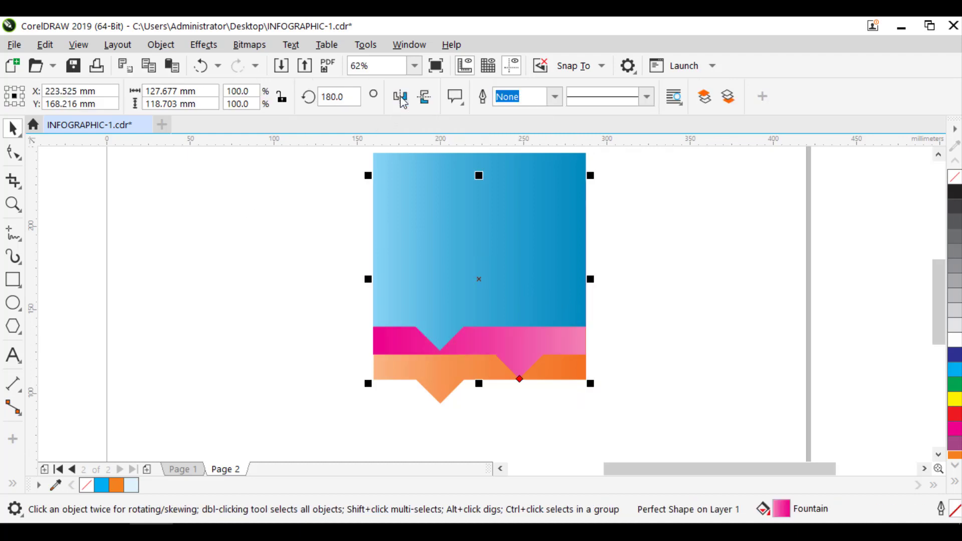
pyautogui.click(616, 346)
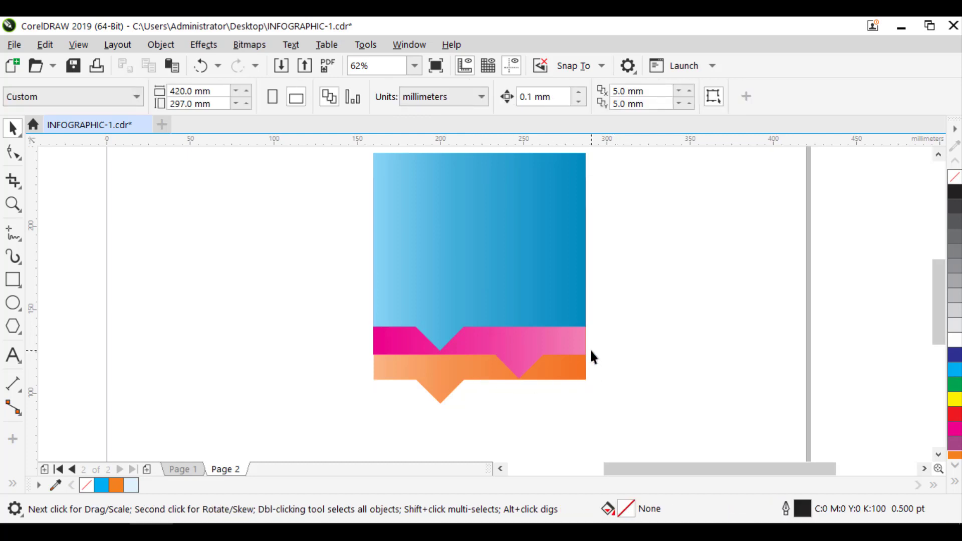
# Move the orange callout slightly down and the blue callout slightly up to widen the visible bands
pyautogui.moveTo(562, 369); pyautogui.dragTo(563, 376)
pyautogui.hotkey('ctrl', 'z')
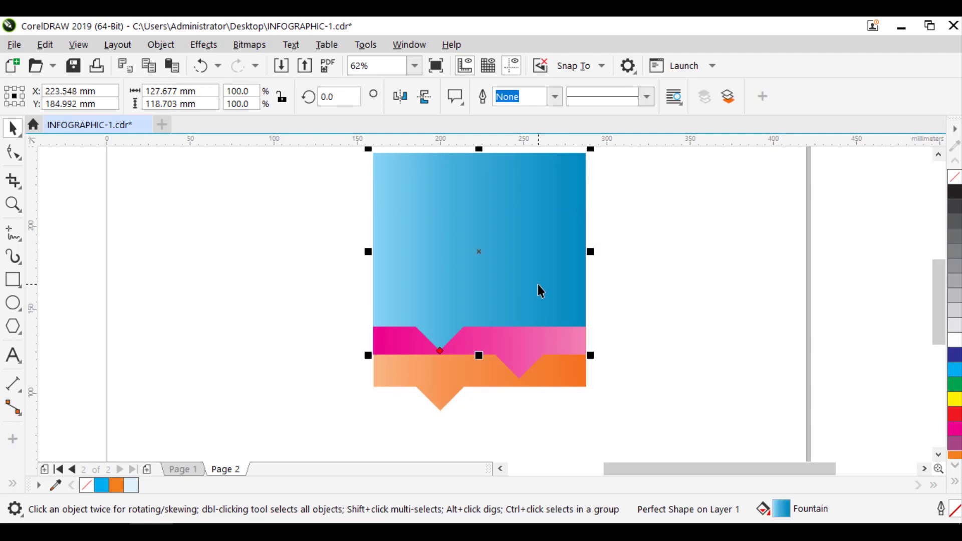
pyautogui.moveTo(538, 285); pyautogui.dragTo(537, 279)
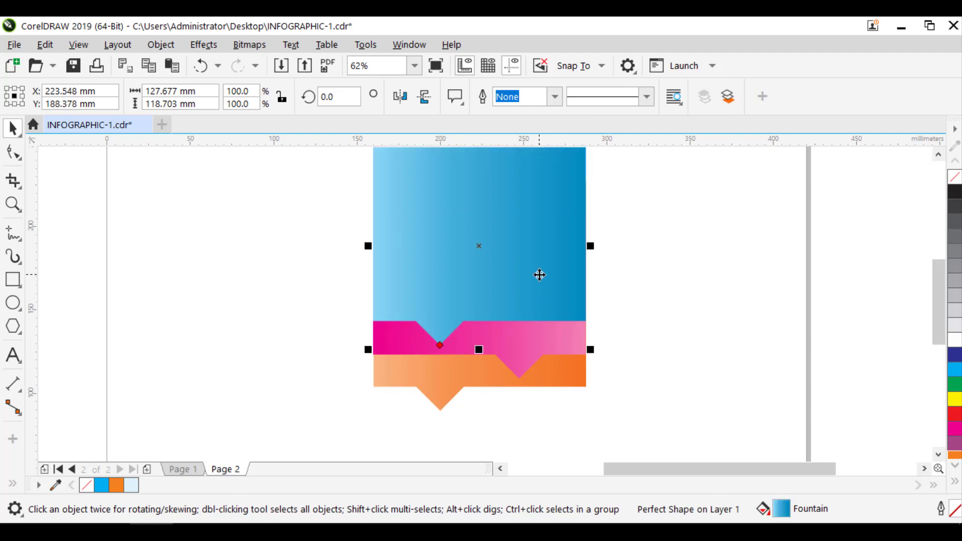
pyautogui.click(656, 393)
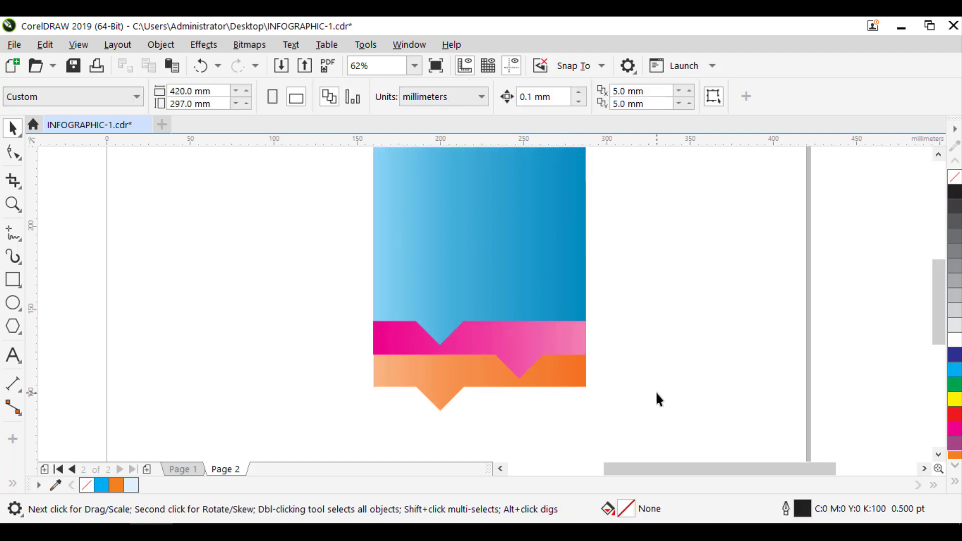
# Draw a cross from the basic shapes, about 34 mm square, to the left of the callout stack
pyautogui.click(13, 326)
pyautogui.click(20, 333)
pyautogui.click(90, 383)
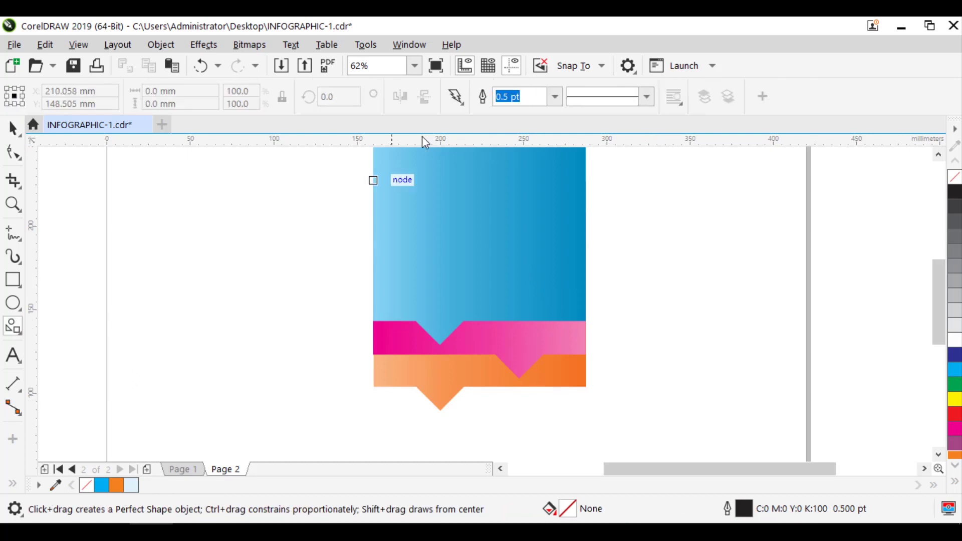
pyautogui.click(459, 97)
pyautogui.click(533, 141)
pyautogui.moveTo(191, 181); pyautogui.dragTo(248, 237)
# Draw an arch from the basic shapes, about 41 by 20 mm, below the cross
pyautogui.click(455, 96)
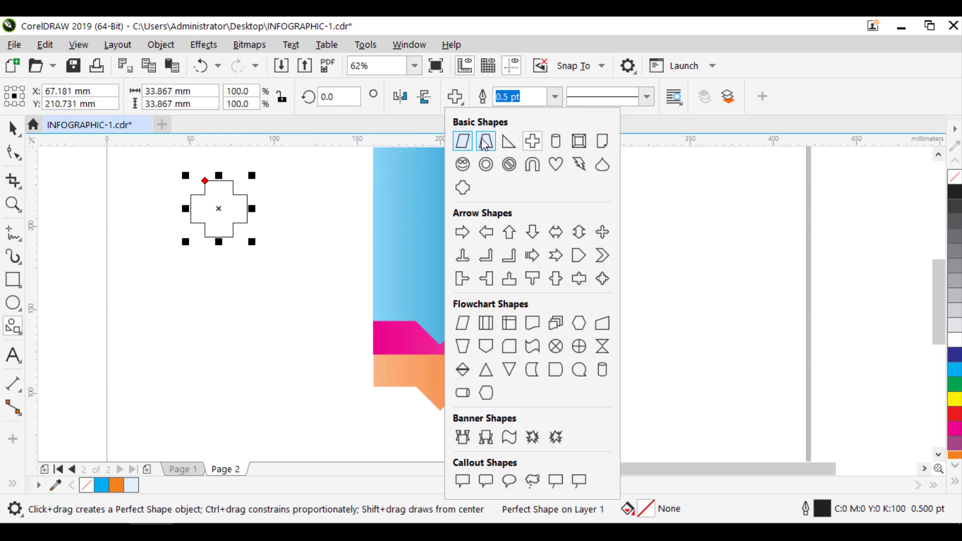
pyautogui.click(329, 272)
pyautogui.moveTo(201, 271); pyautogui.dragTo(259, 375)
# Draw a lightning bolt from the basic shapes and line it up with the arch in a column below the cross
pyautogui.click(455, 96)
pyautogui.click(577, 163)
pyautogui.click(13, 128)
pyautogui.moveTo(241, 341); pyautogui.dragTo(218, 341)
pyautogui.moveTo(233, 282); pyautogui.dragTo(216, 275)
pyautogui.press('Escape')
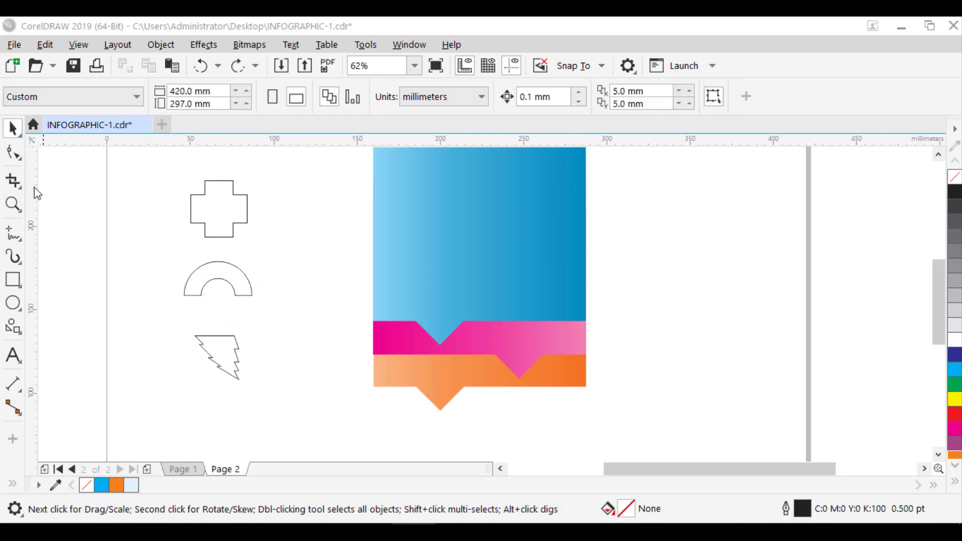
# Narrow the arms of the cross and shorten the ends of the arch into a slanted arc with the Shape tool
pyautogui.click(13, 154)
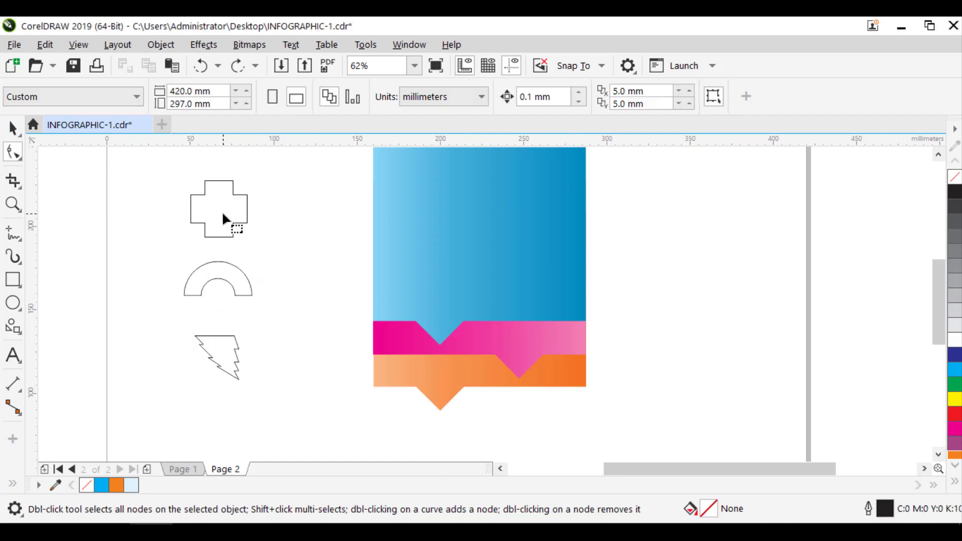
pyautogui.click(221, 211)
pyautogui.moveTo(207, 184); pyautogui.dragTo(209, 185)
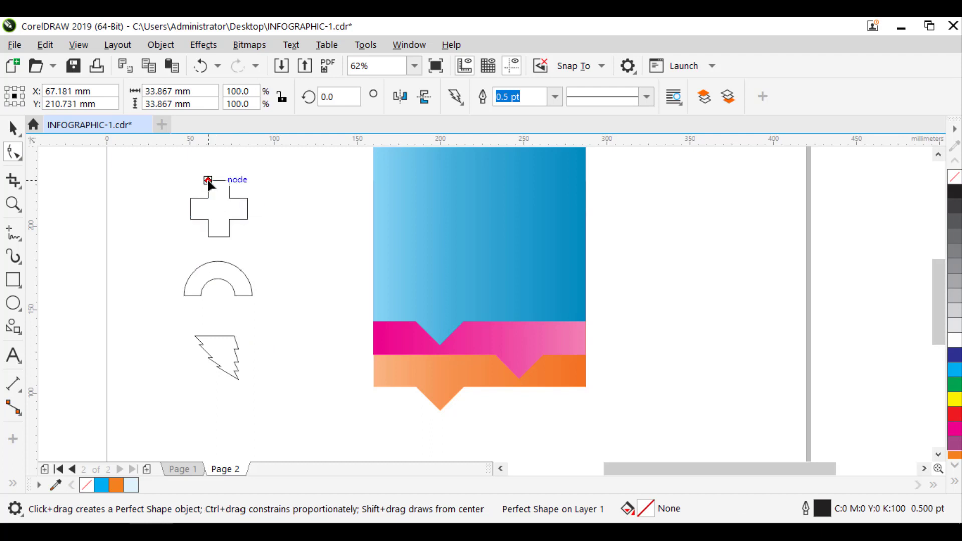
pyautogui.click(219, 263)
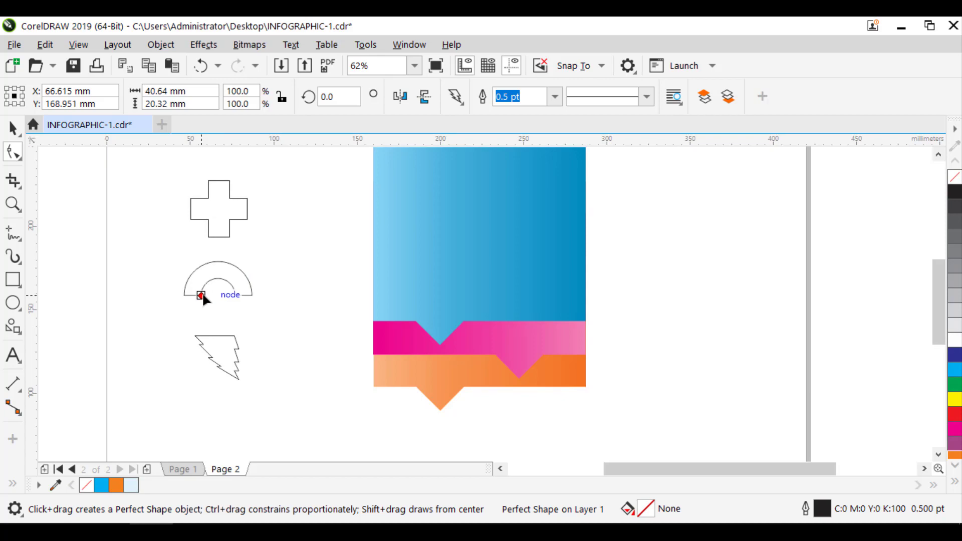
pyautogui.moveTo(202, 296); pyautogui.dragTo(202, 291)
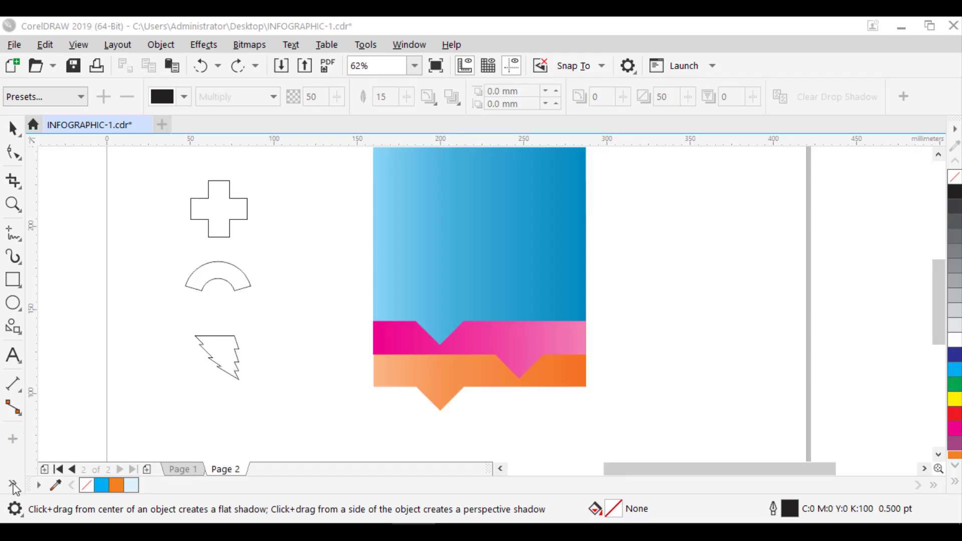
# Cast a drop shadow straight down from the blue callout, offset vertically by about -5.8 mm
pyautogui.click(14, 485)
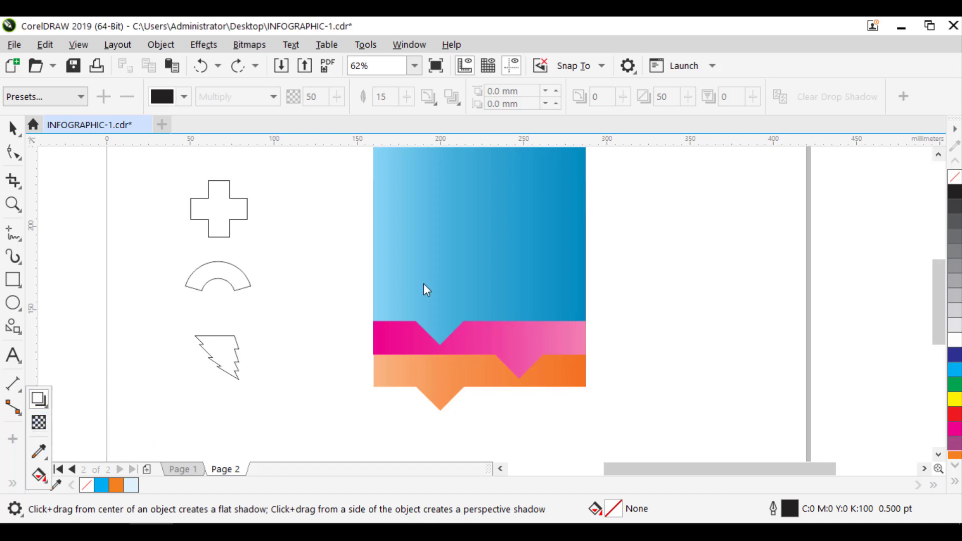
pyautogui.click(468, 248)
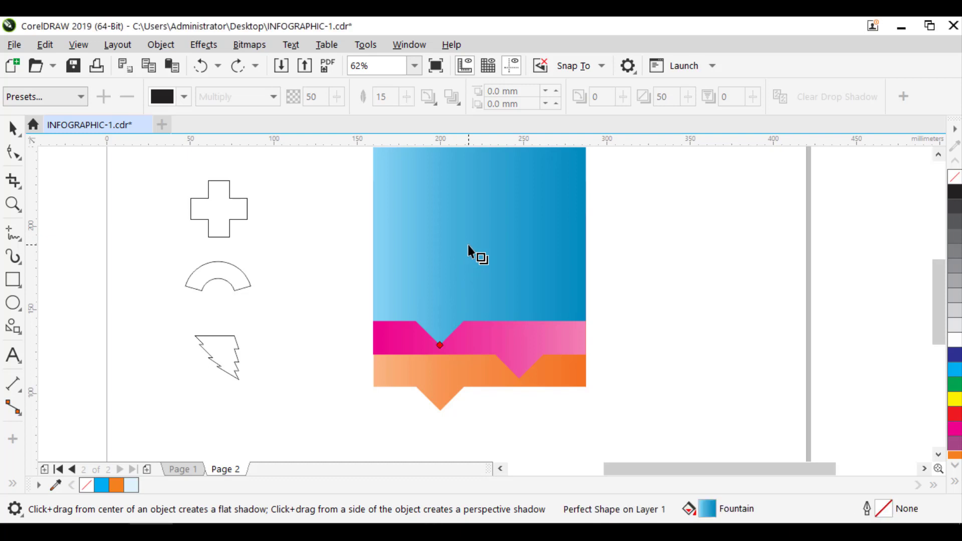
pyautogui.moveTo(479, 247); pyautogui.dragTo(482, 360)
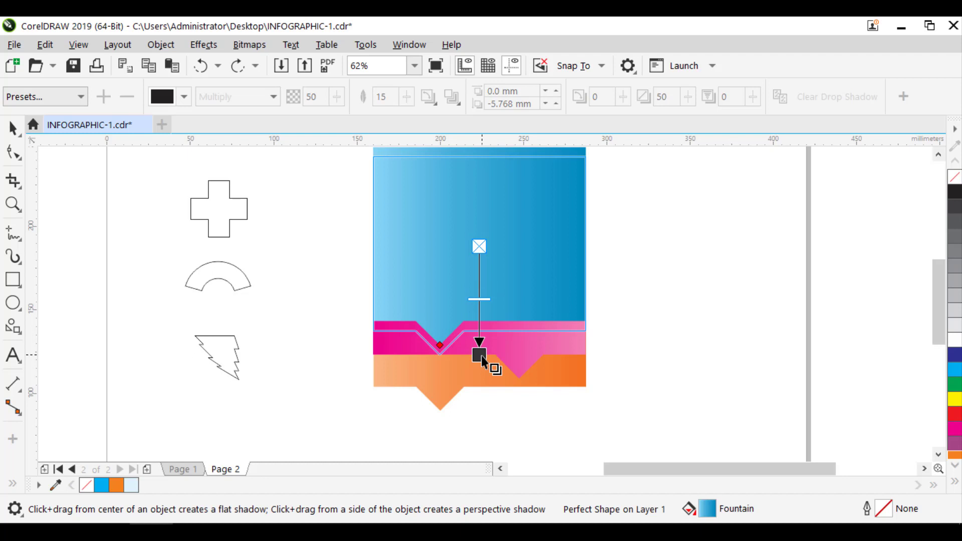
pyautogui.moveTo(485, 359); pyautogui.dragTo(484, 358)
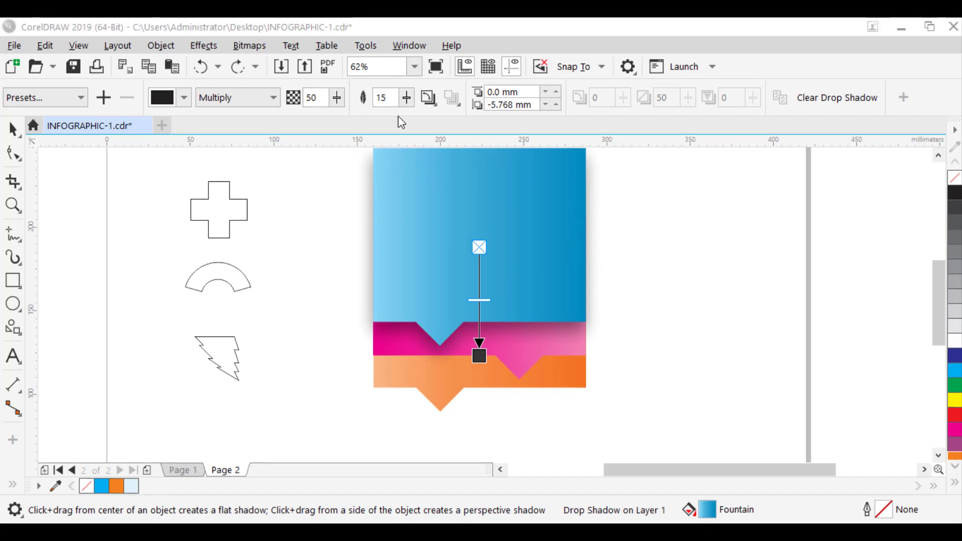
# Set the feathering of the blue callout's drop shadow to 4
pyautogui.click(390, 97)
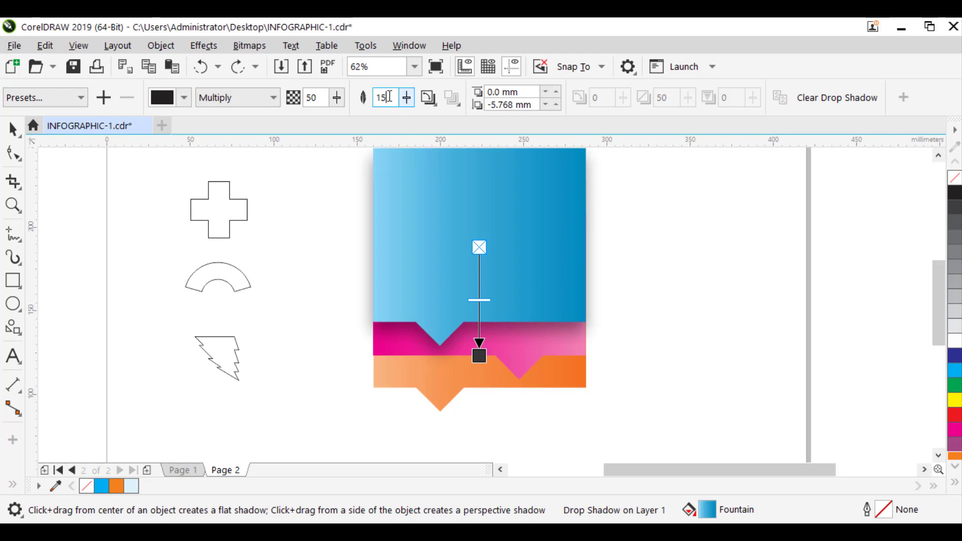
pyautogui.press('BackSpace')
pyautogui.press('BackSpace')
pyautogui.write('4')
pyautogui.press('Return')
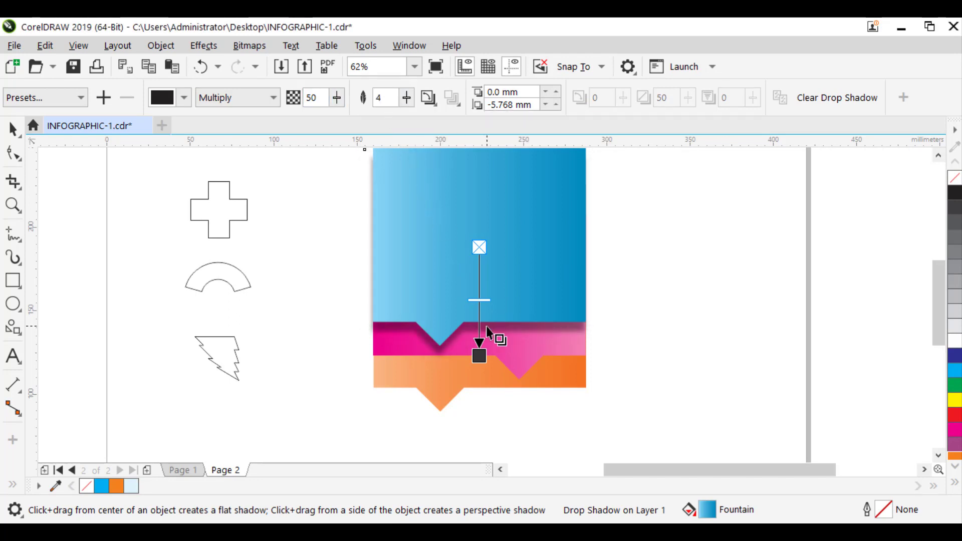
# Cast a drop shadow straight down from the magenta callout, offset about -4.9 mm, and set its feathering to 4
pyautogui.click(487, 333)
pyautogui.moveTo(480, 249); pyautogui.dragTo(480, 391)
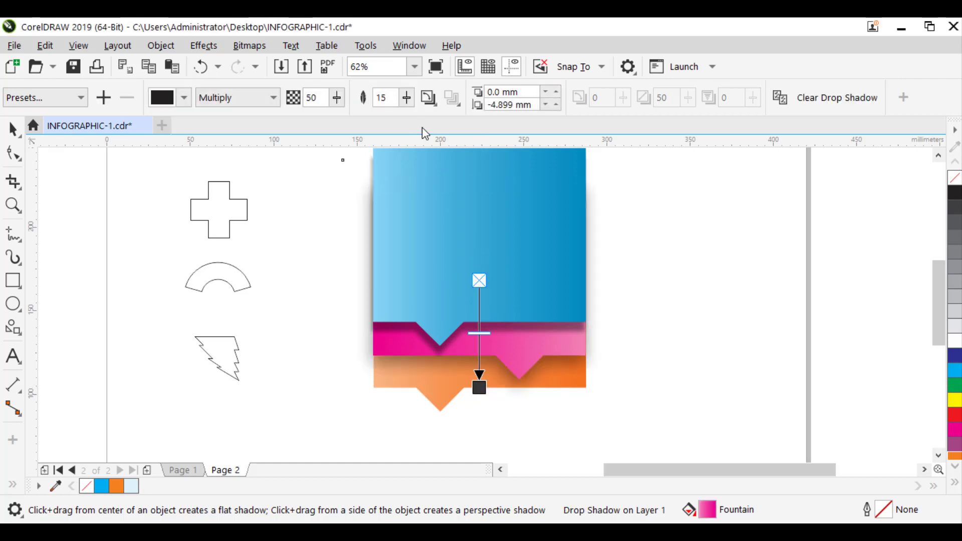
pyautogui.doubleClick(386, 97)
pyautogui.write('4')
pyautogui.press('Return')
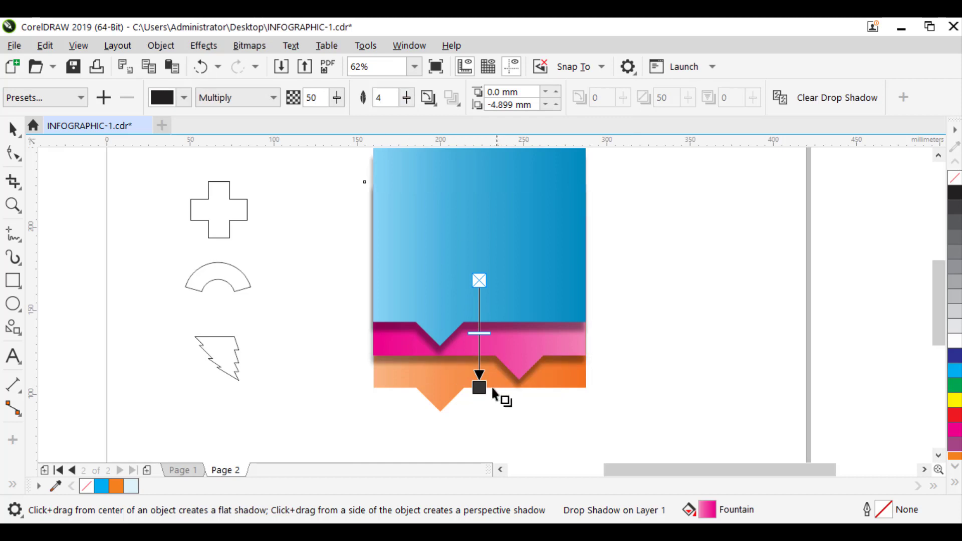
# Cast a drop shadow downward from the orange callout at a 270-degree angle and set its feathering to 4
pyautogui.click(445, 400)
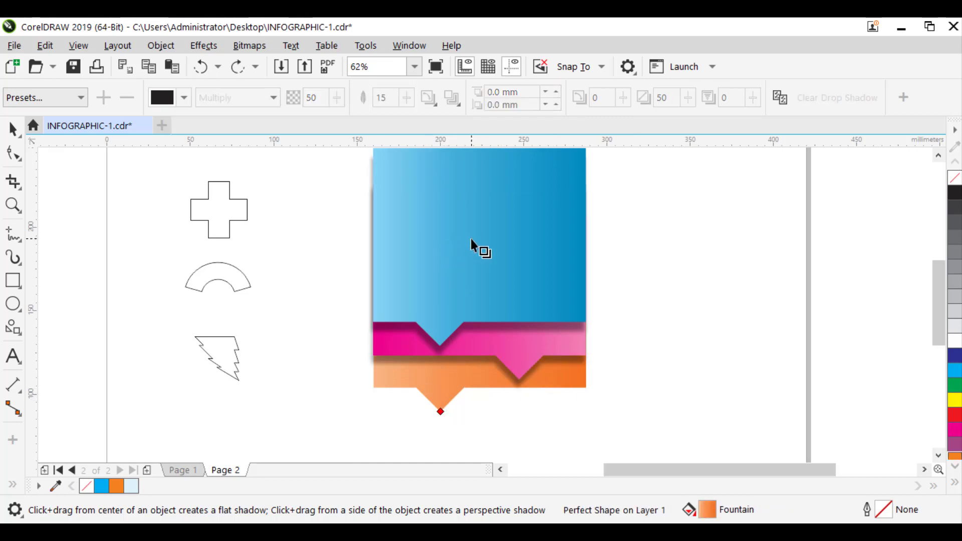
pyautogui.moveTo(480, 215); pyautogui.dragTo(480, 424)
pyautogui.doubleClick(384, 97)
pyautogui.write('4')
pyautogui.press('Return')
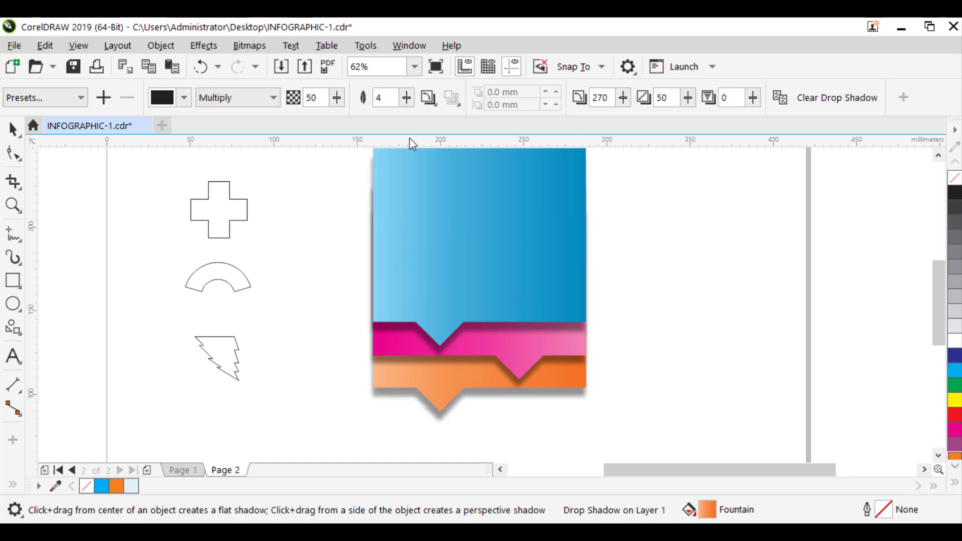
pyautogui.click(509, 242)
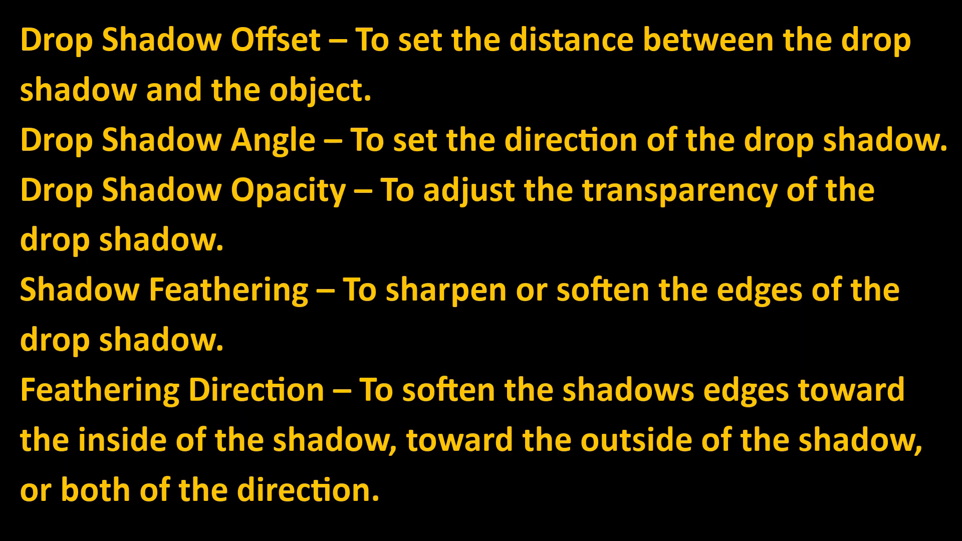